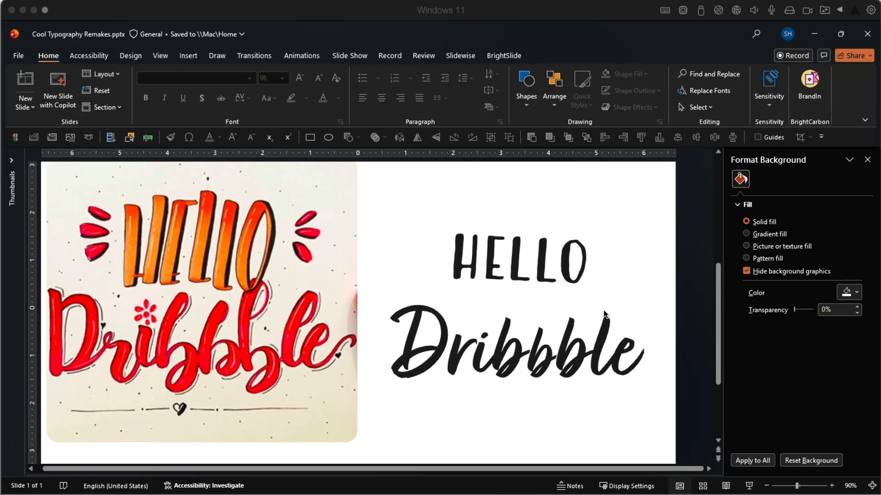
Apply a gradient text fill to the word HELLO
click(552, 301)
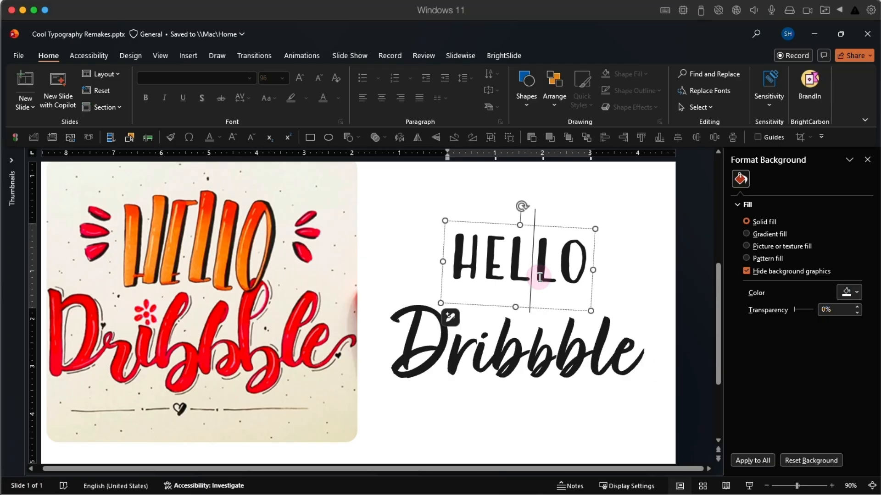
click(540, 362)
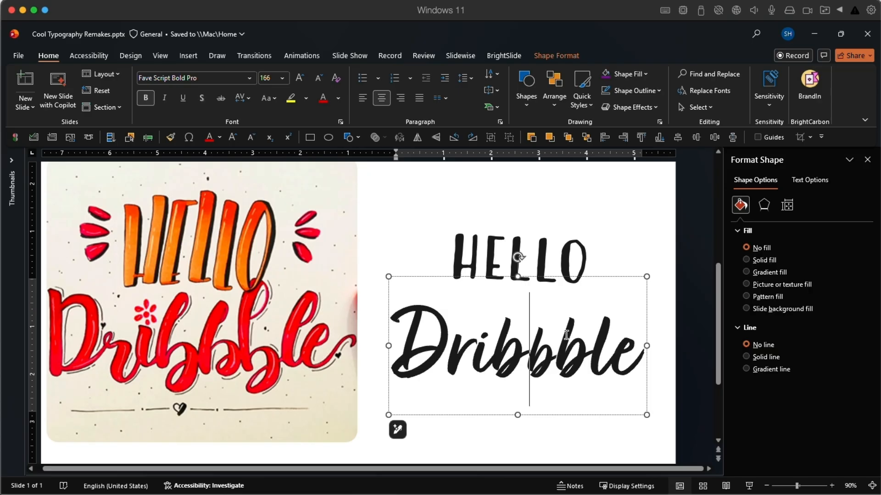
click(576, 229)
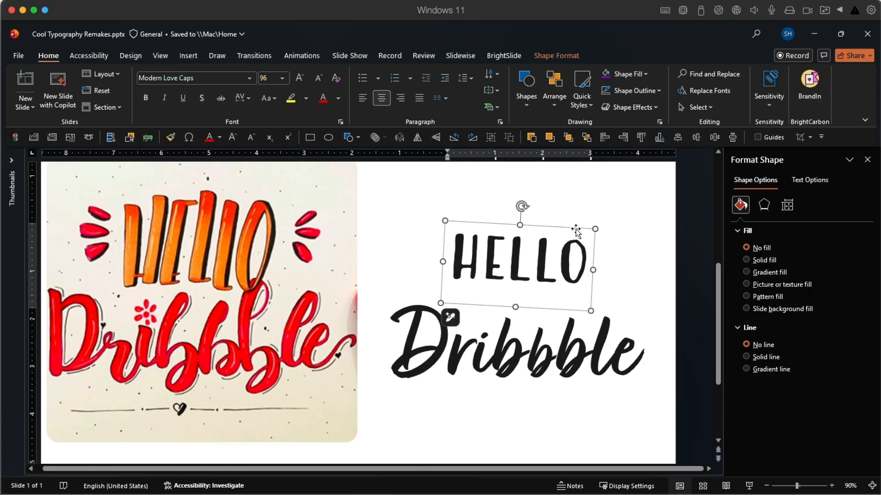
right_click(532, 230)
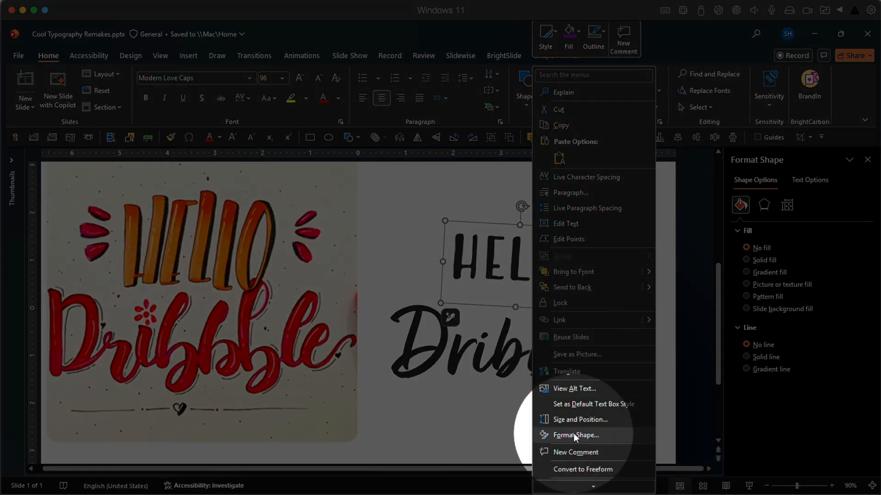
click(573, 434)
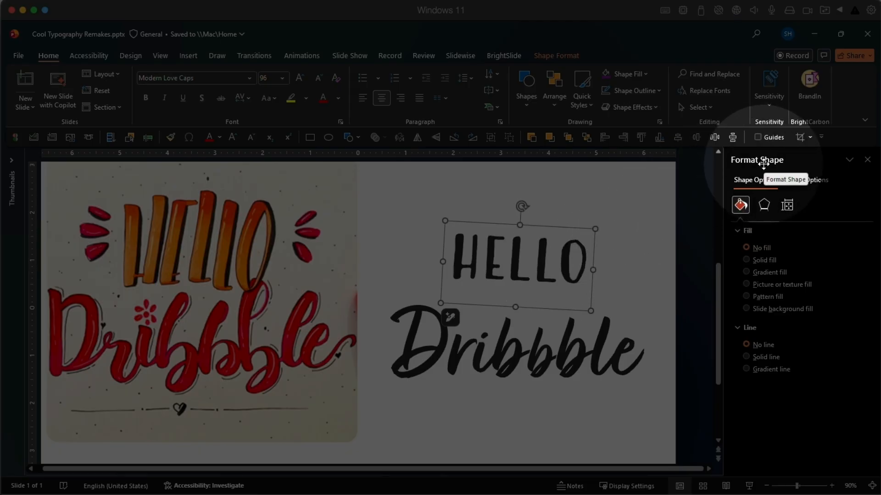
click(808, 180)
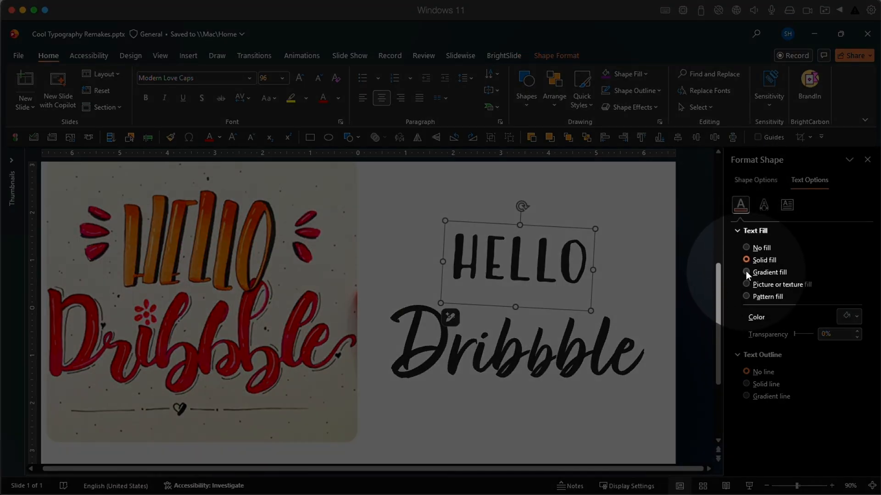
click(745, 272)
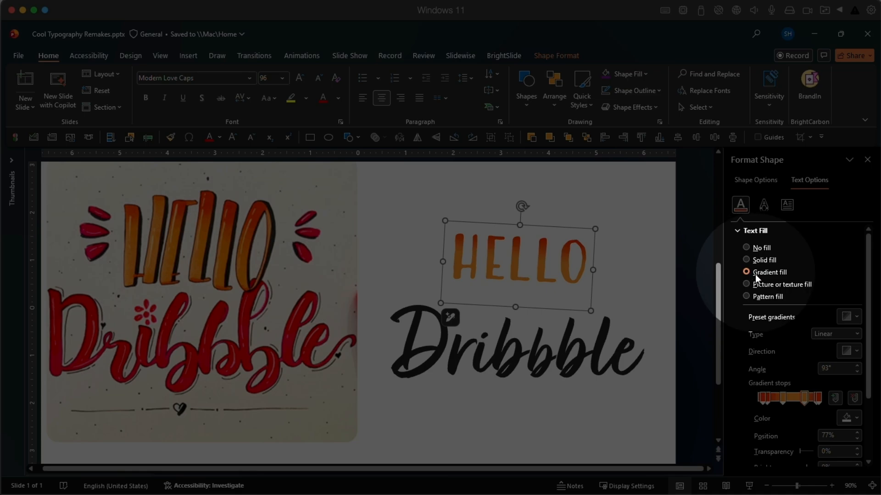
Rearrange the gradient stops in the HELLO text fill, placing a red stop at 14%
click(806, 398)
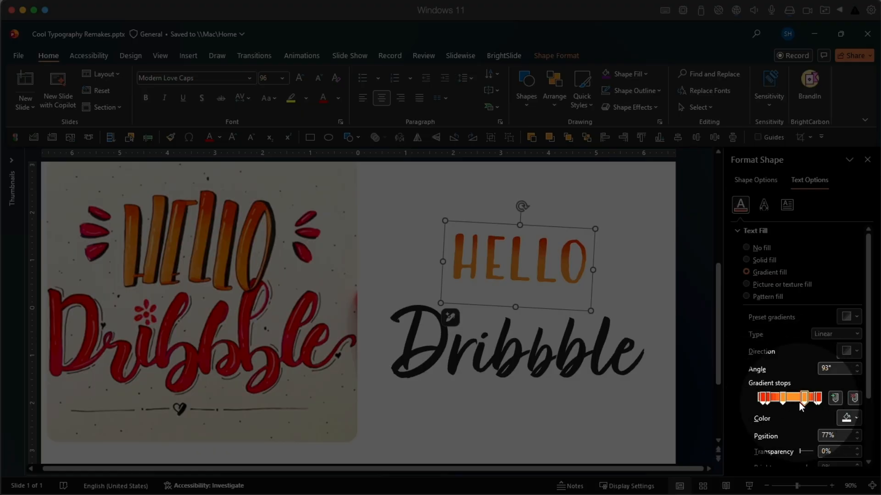
scroll(803, 381, down, 3)
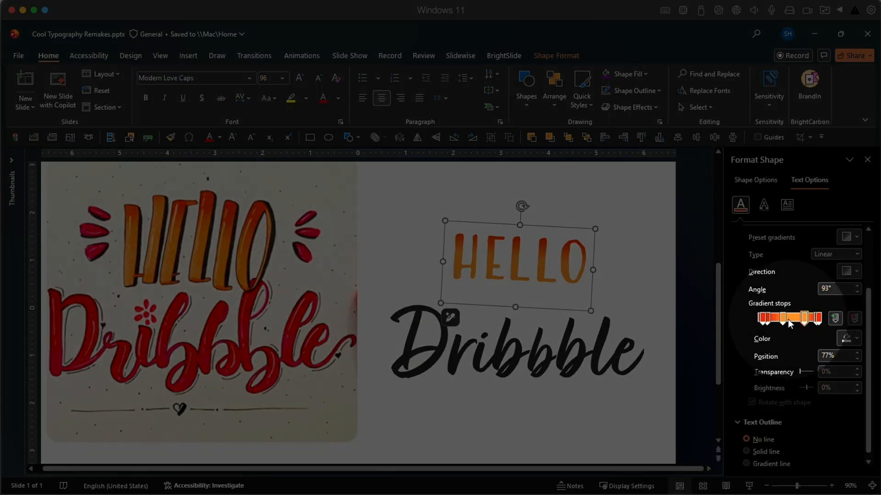
click(782, 318)
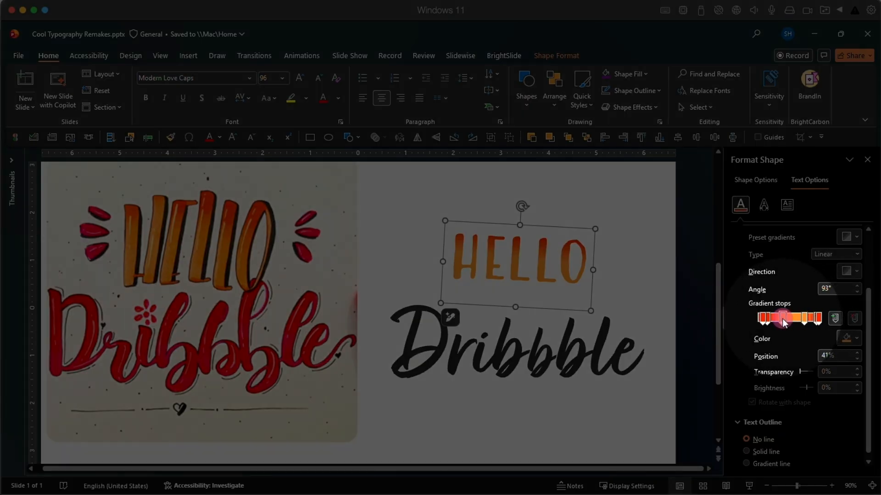
drag(784, 339, 786, 349)
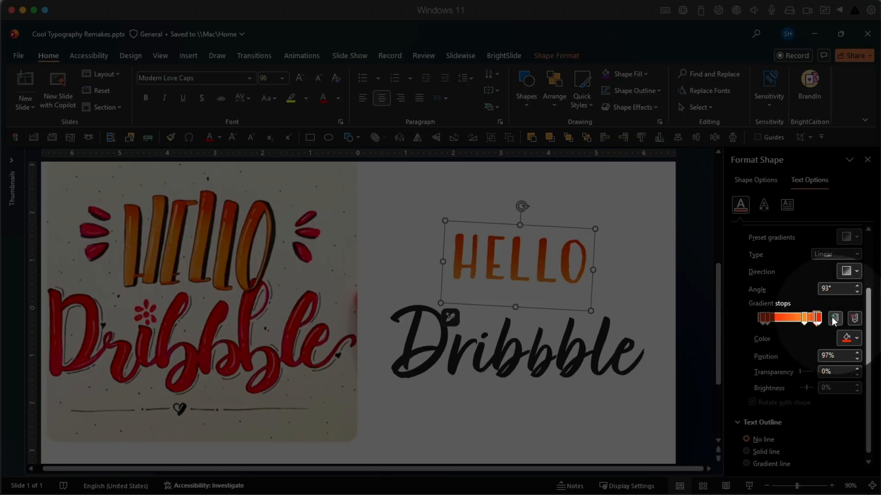
click(783, 316)
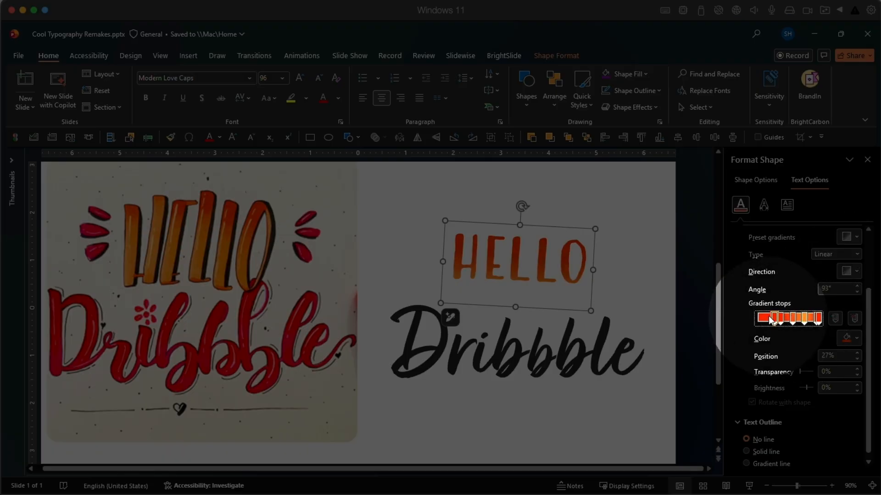
click(767, 318)
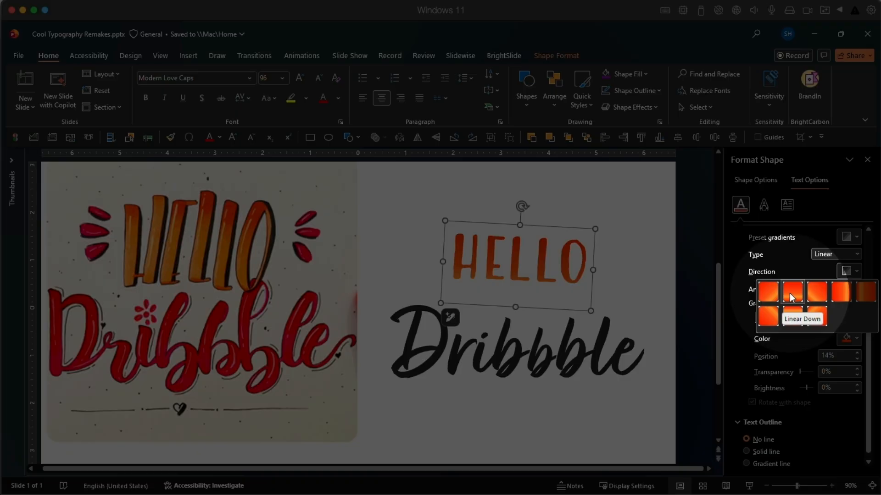
Set the HELLO gradient direction to Linear Down and reposition its stops to form alternating red and orange bands
click(789, 293)
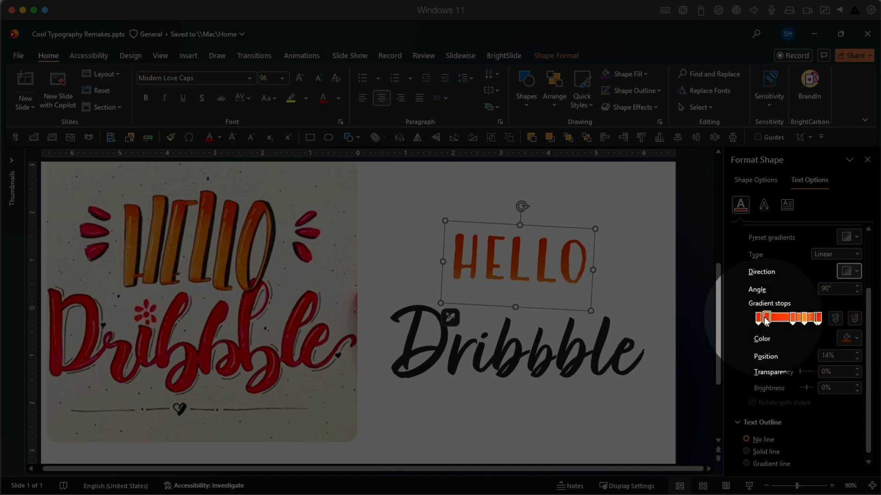
drag(765, 321, 802, 321)
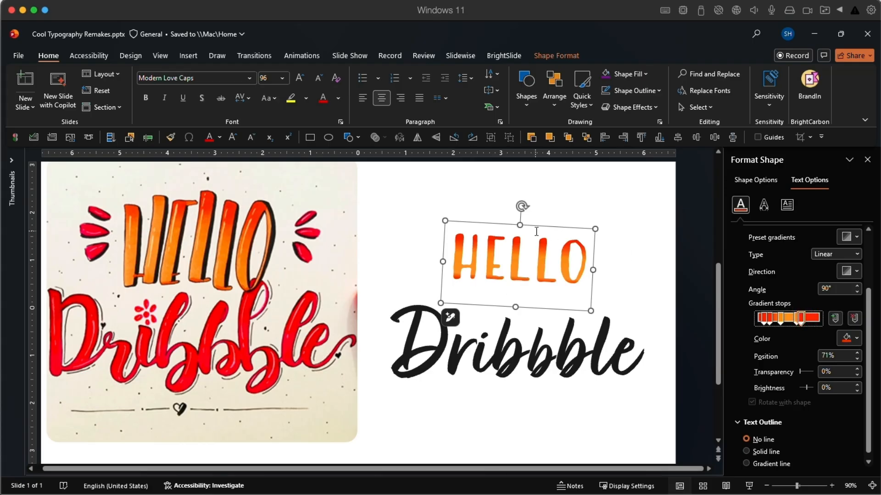
drag(802, 320, 796, 322)
Add a solid black text outline to HELLO
scroll(768, 410, up, 5)
click(736, 230)
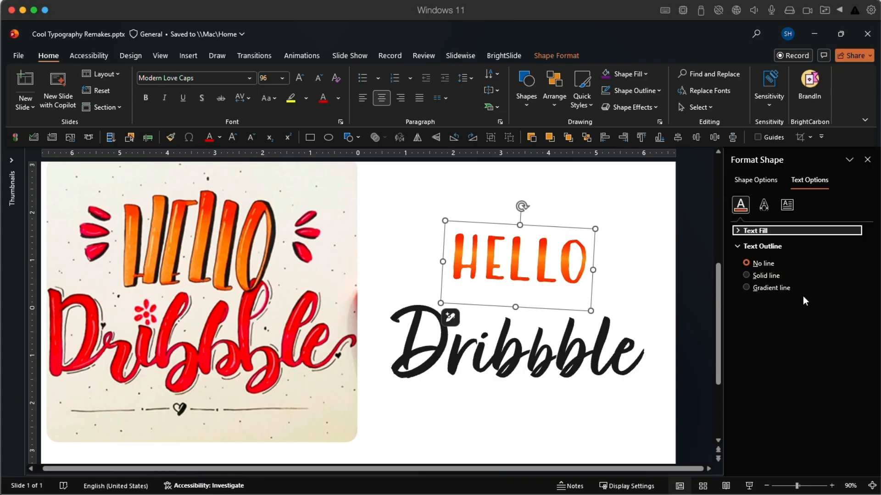
click(746, 274)
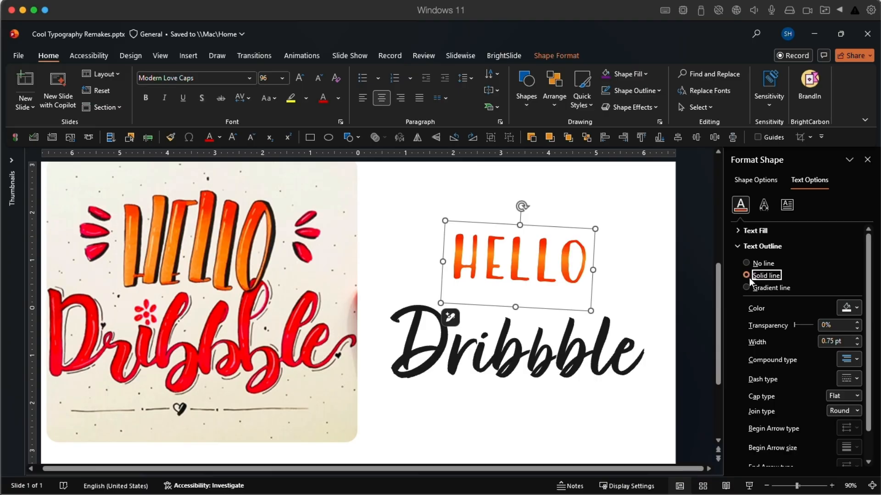
click(856, 307)
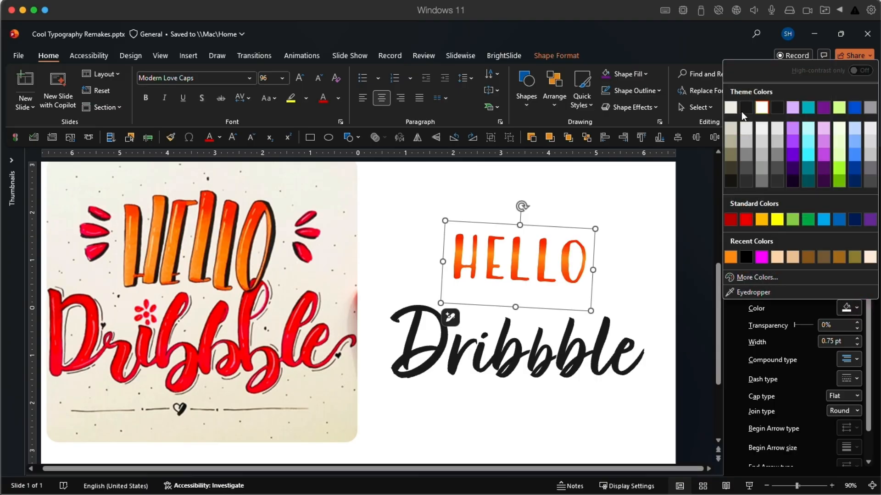
click(742, 255)
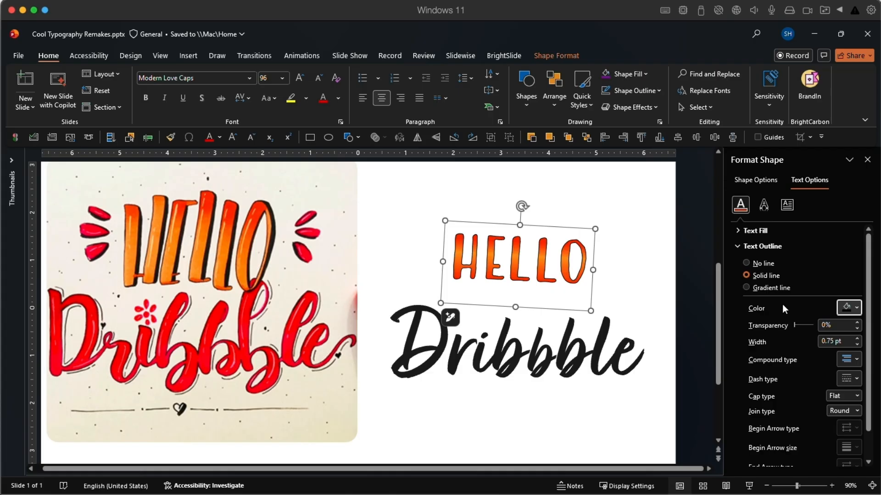
Set the HELLO text outline width to 1 pt
click(857, 338)
click(857, 339)
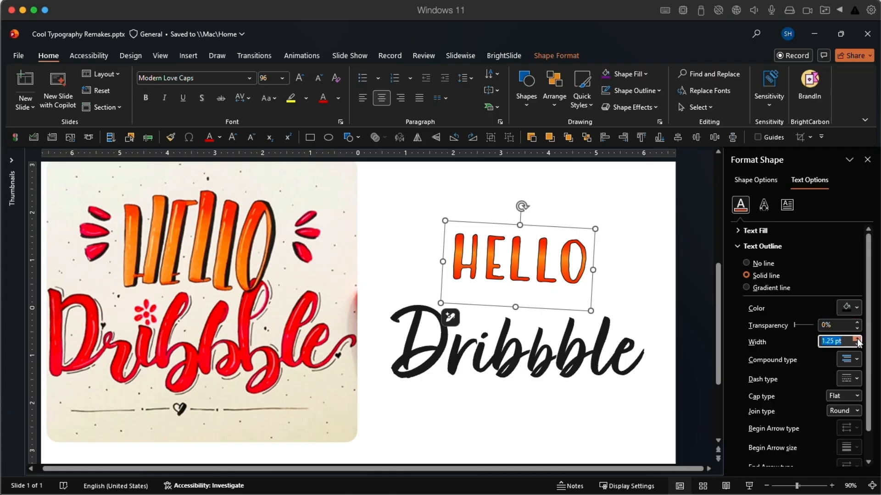
click(832, 486)
click(828, 486)
click(828, 486)
click(829, 485)
click(856, 344)
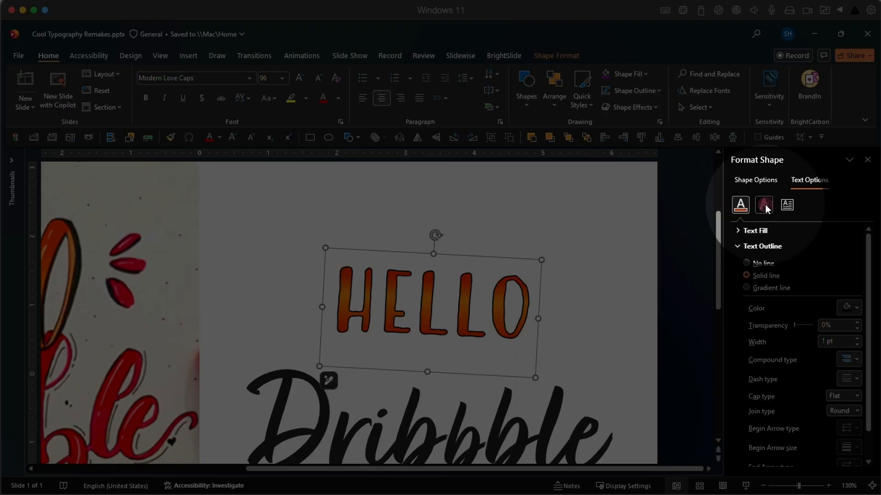
Add an outer text shadow offset to the right of HELLO, with 0% transparency, 0 pt blur and 2 pt distance
click(765, 206)
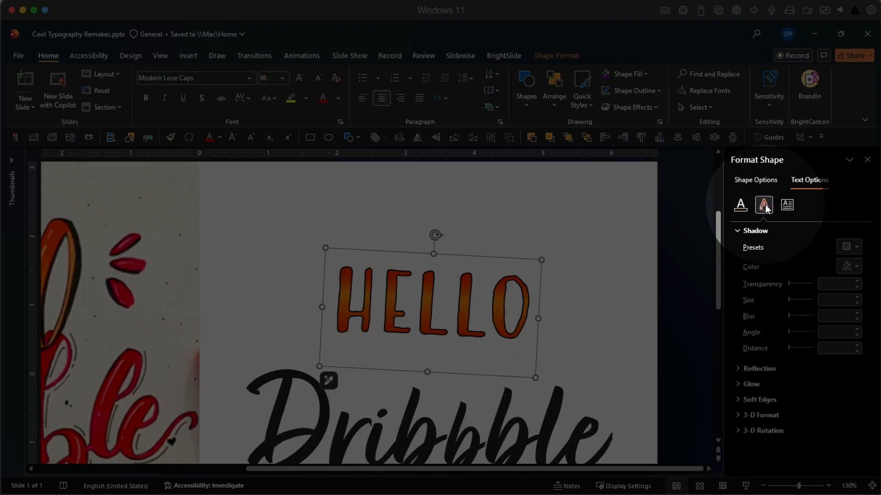
click(843, 247)
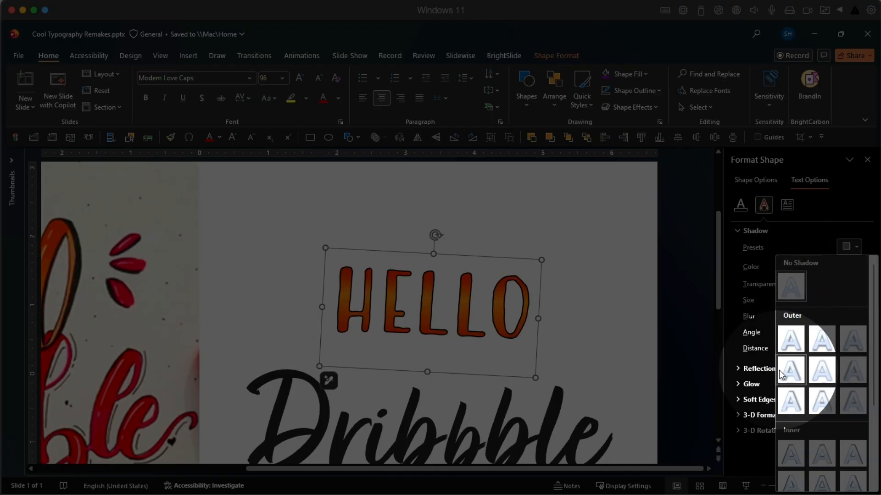
click(794, 371)
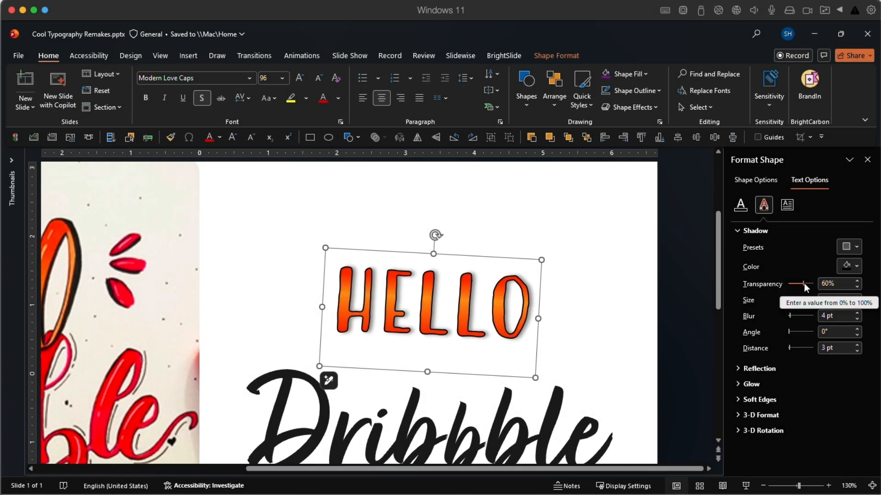
drag(803, 283, 780, 283)
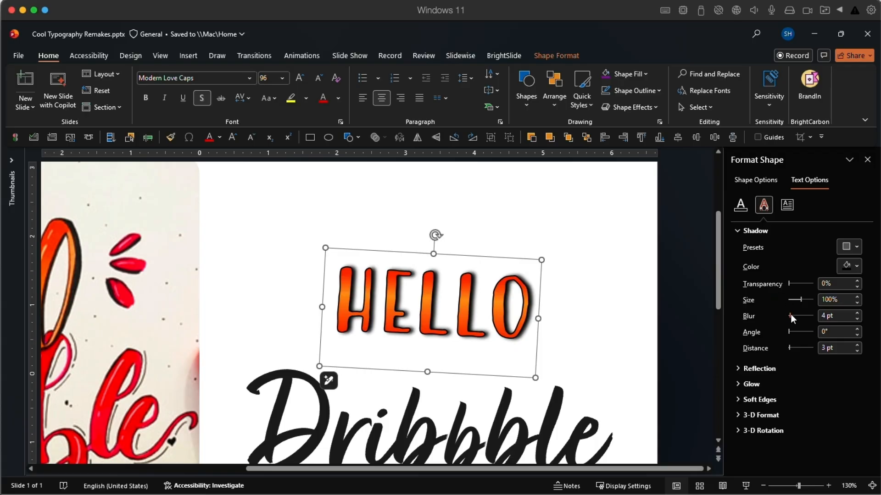
drag(789, 315, 770, 314)
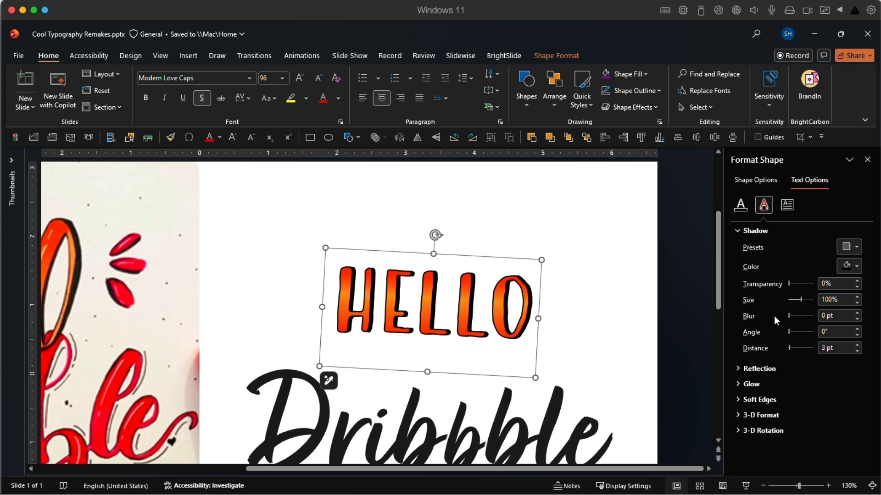
click(857, 351)
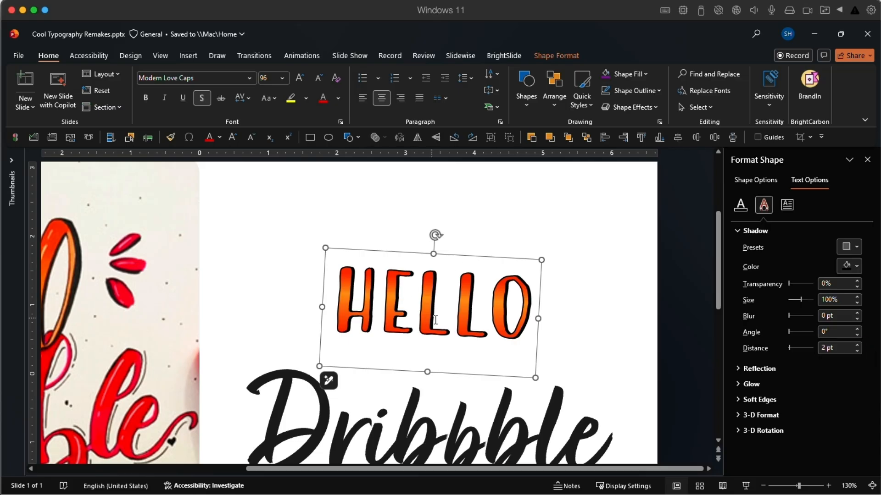
Condense the character spacing of HELLO by 10 pt
ctrl+scroll(440, 329, down, 3)
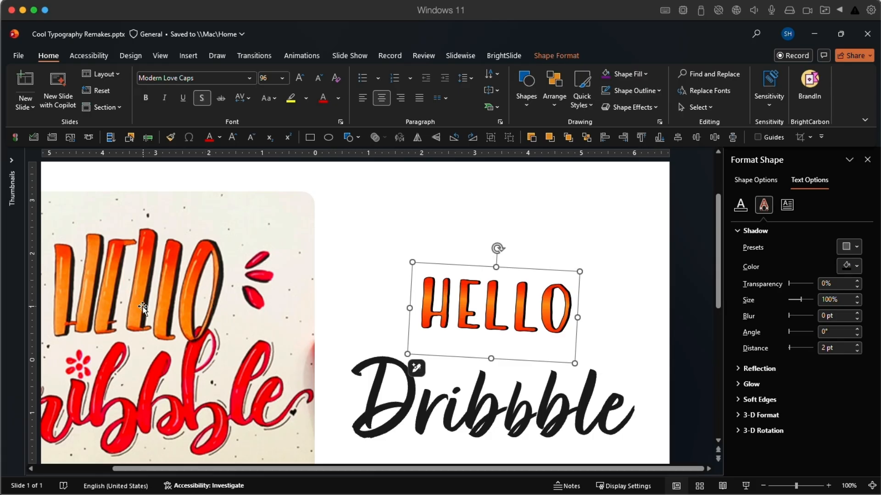
scroll(457, 338, up, 1)
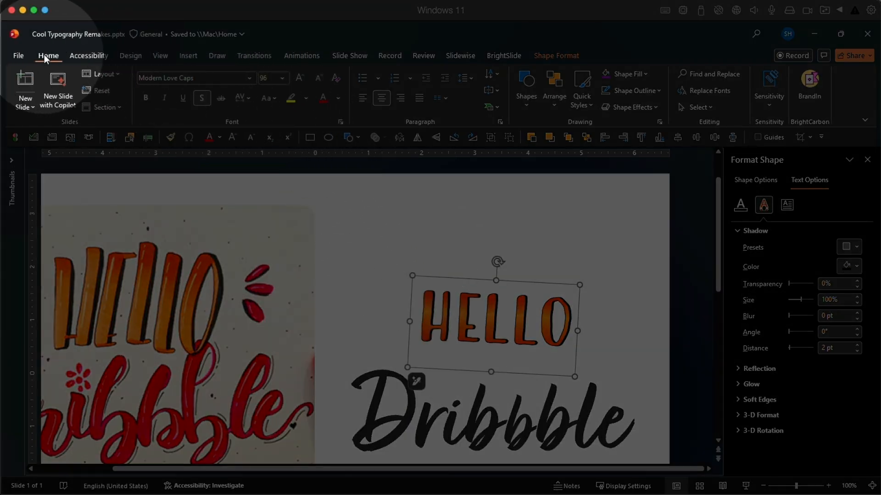
click(247, 97)
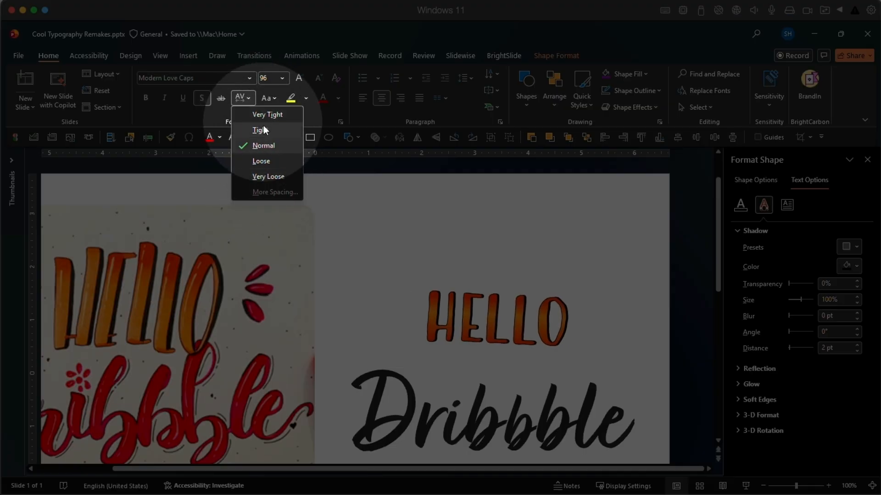
click(264, 192)
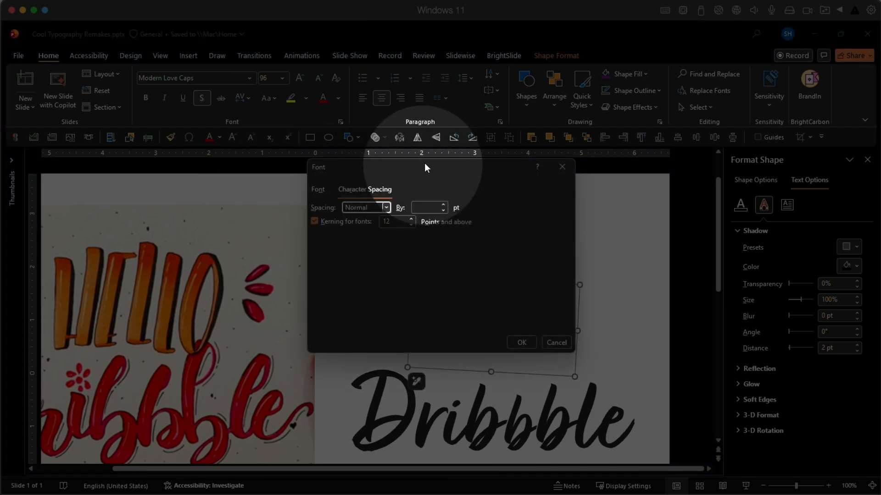
drag(425, 164, 265, 228)
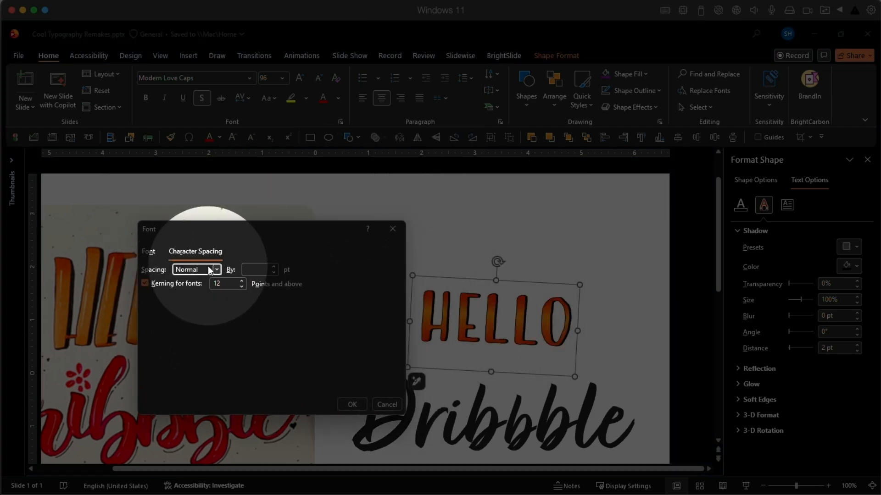
click(208, 268)
click(197, 302)
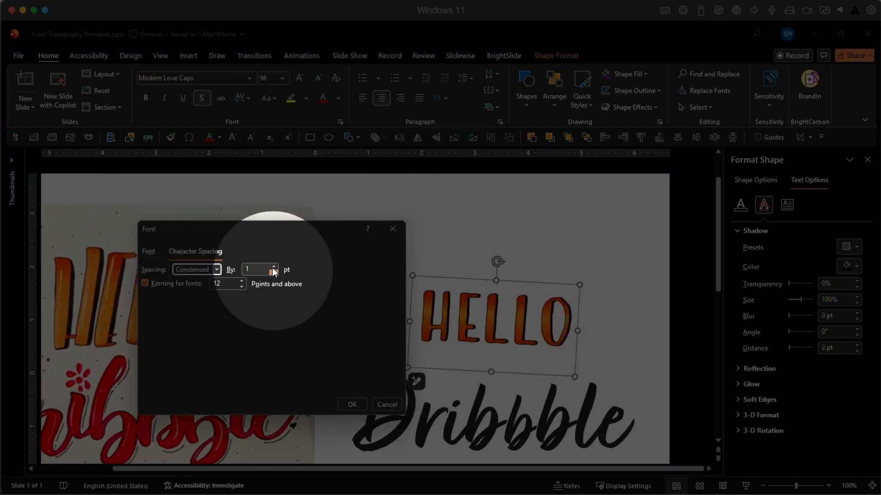
double_click(237, 269)
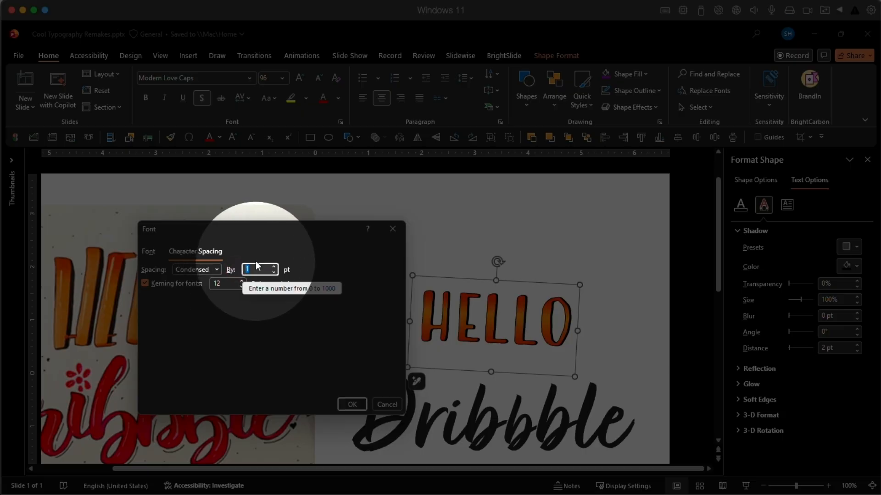
text(1)
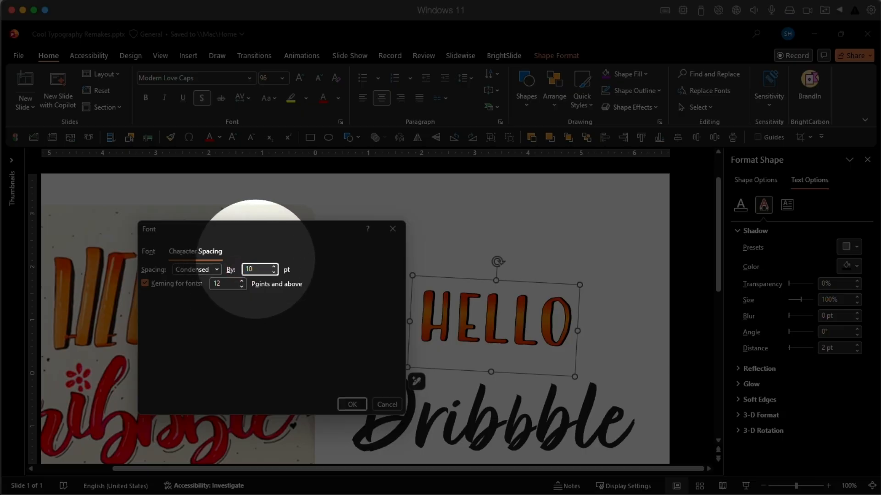
text(0)
key(Tab)
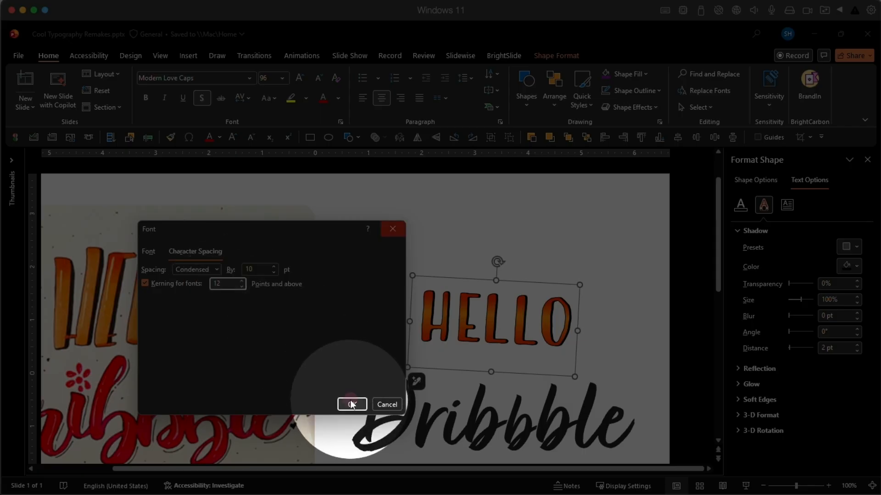
click(352, 404)
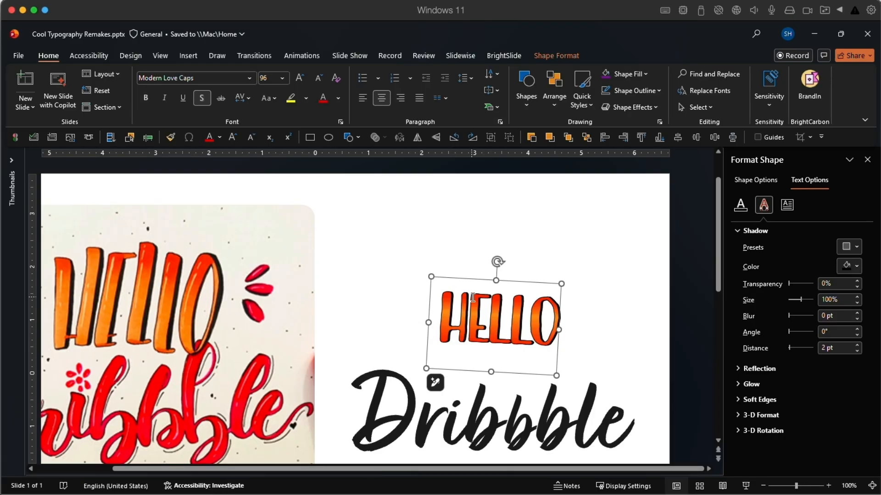
Select the HELLO text box and apply a wave-shaped Warp text transform to it
click(525, 332)
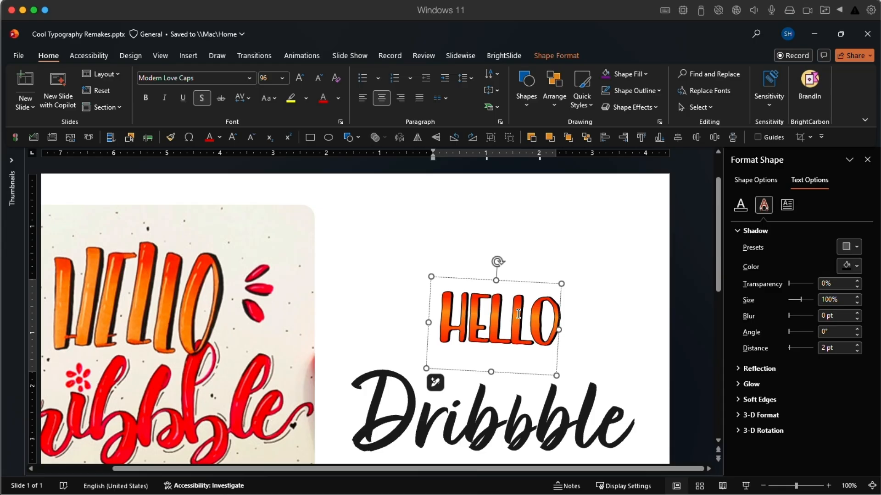
click(529, 284)
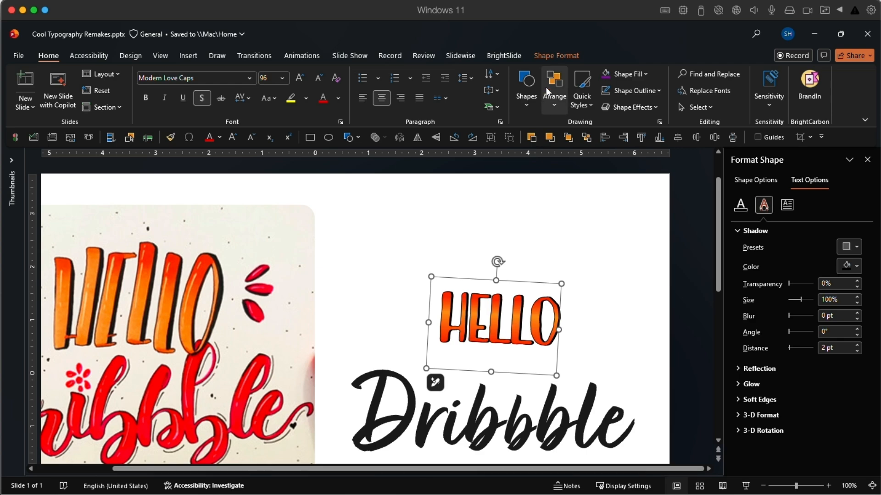
click(508, 328)
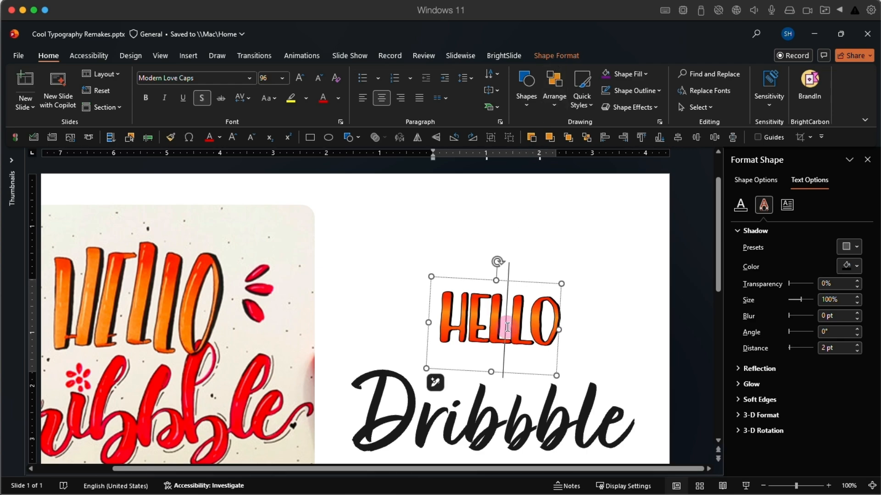
click(516, 284)
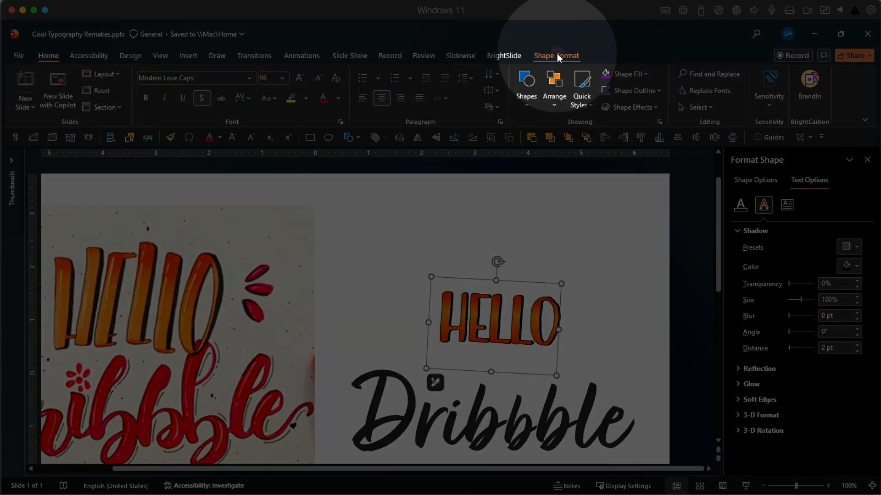
click(556, 55)
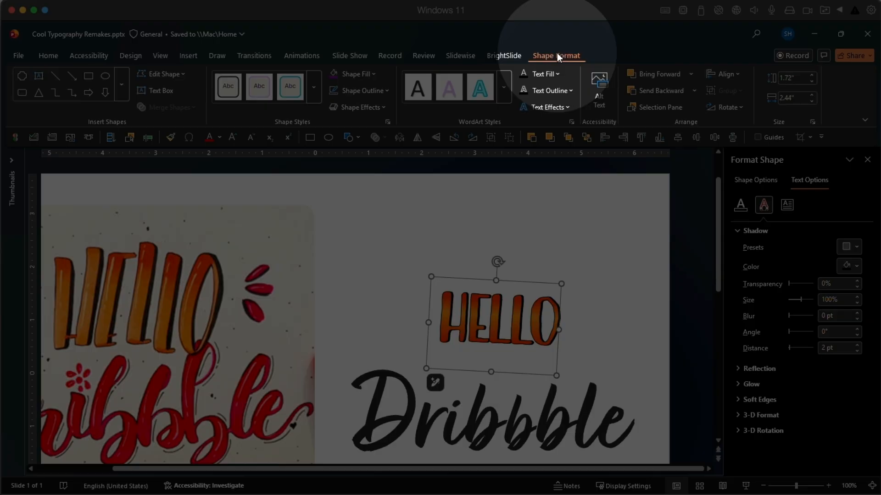
click(567, 108)
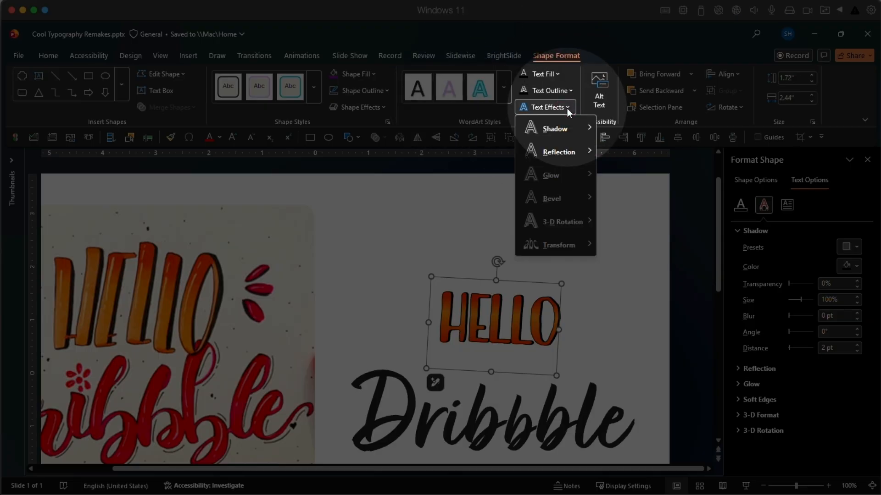
mouse_move(570, 243)
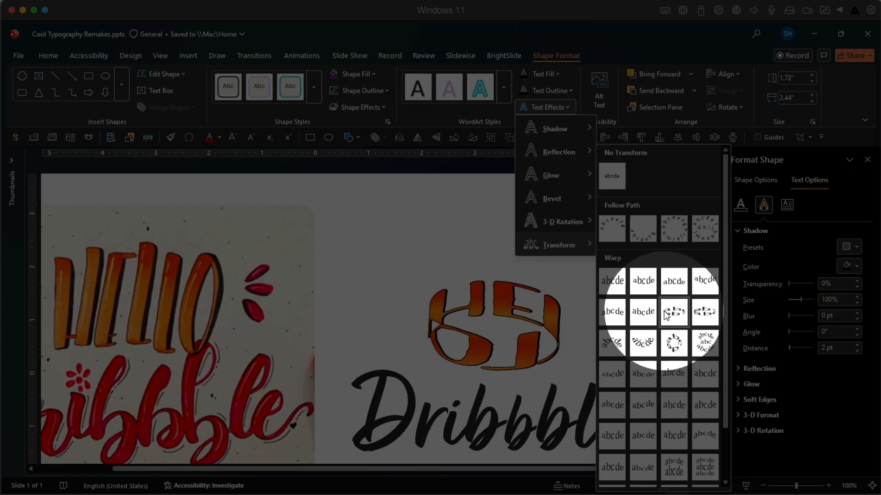
click(607, 407)
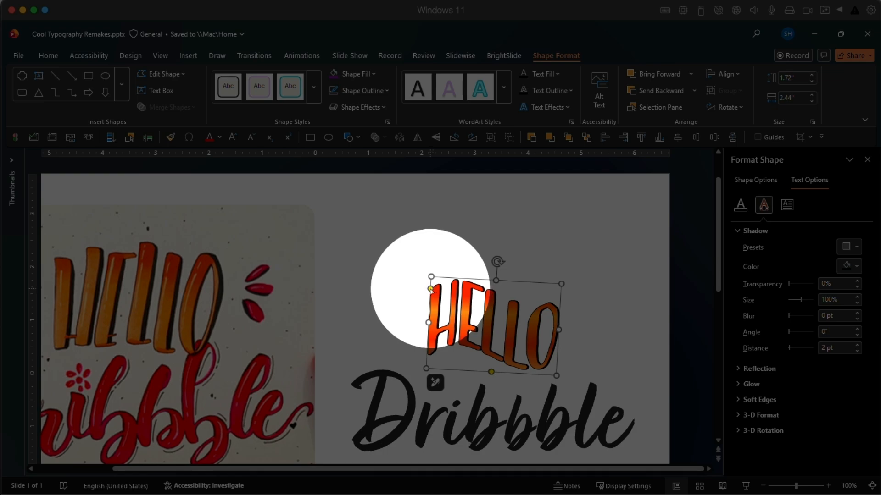
Soften the curve of HELLO's wave transform while keeping the letters free of extra horizontal slant
drag(430, 289, 431, 281)
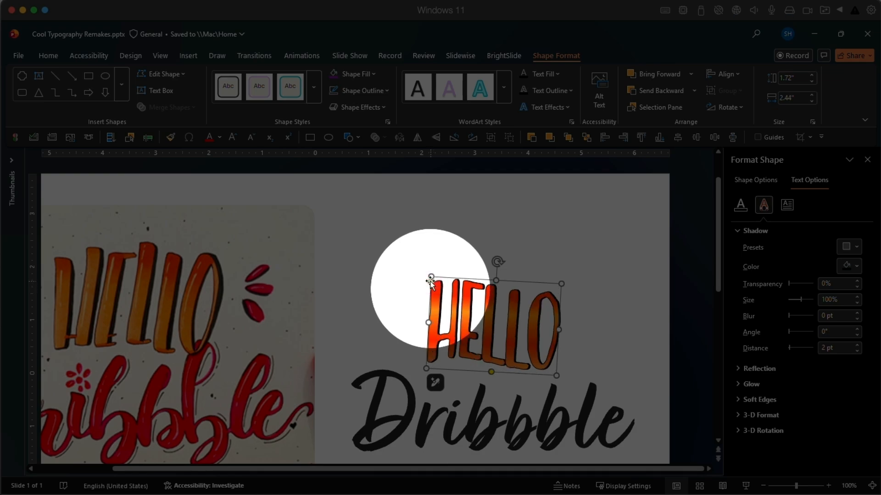
drag(491, 372, 501, 372)
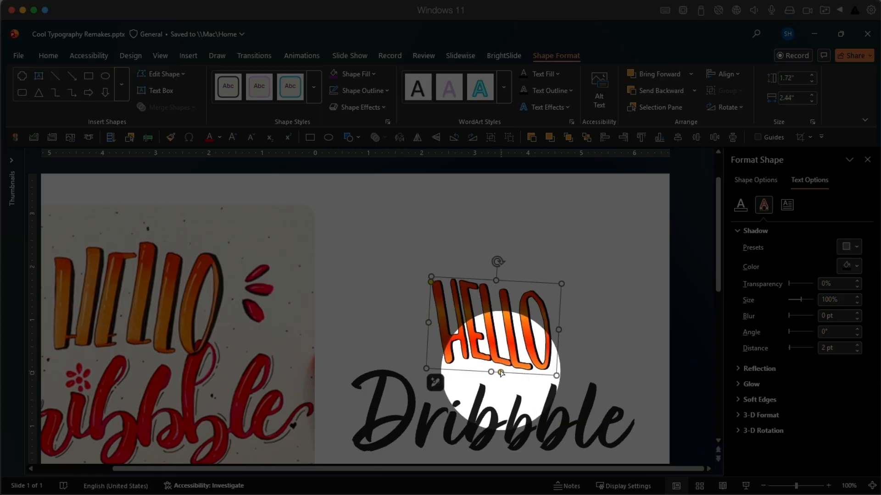
key(ctrl+z)
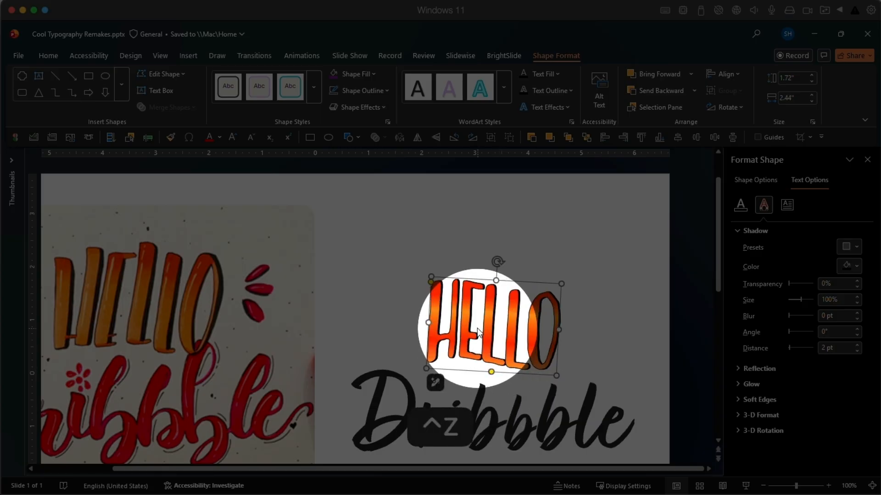
drag(430, 280, 431, 282)
click(577, 340)
scroll(592, 313, down, 1)
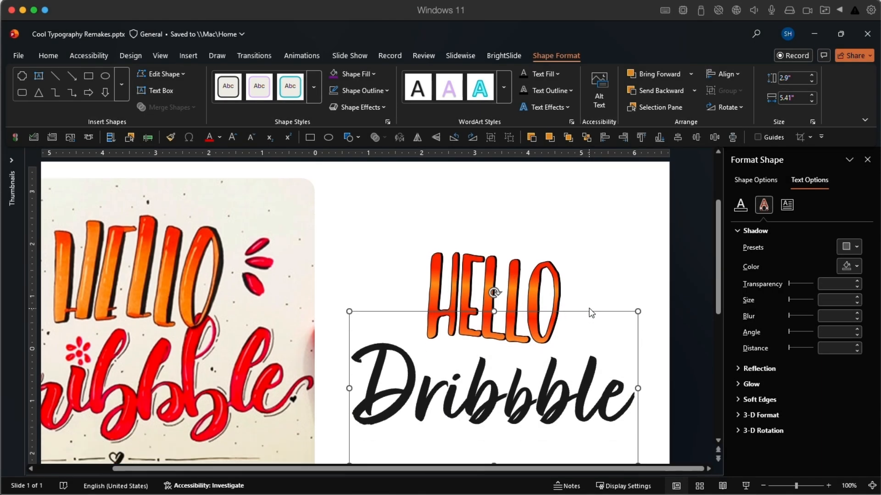
Move HELLO's lower red gradient stop to 89% so orange fills the middle of the letters
click(557, 281)
click(537, 251)
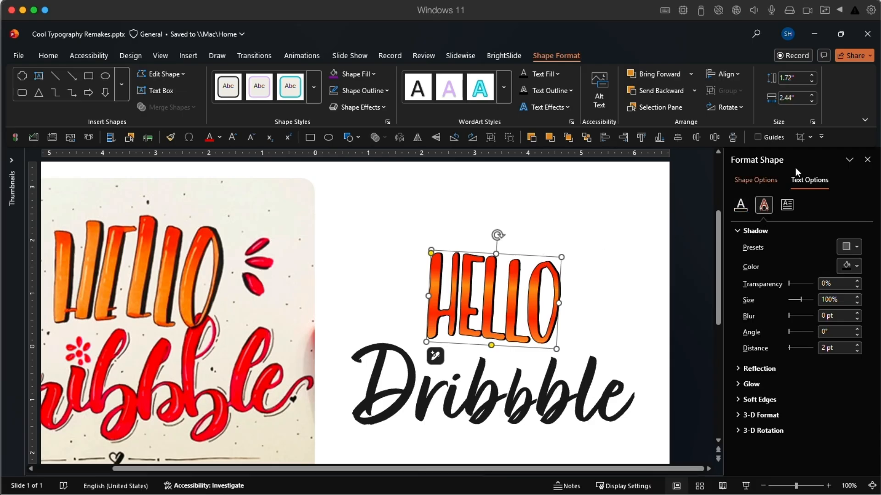
click(740, 204)
click(746, 275)
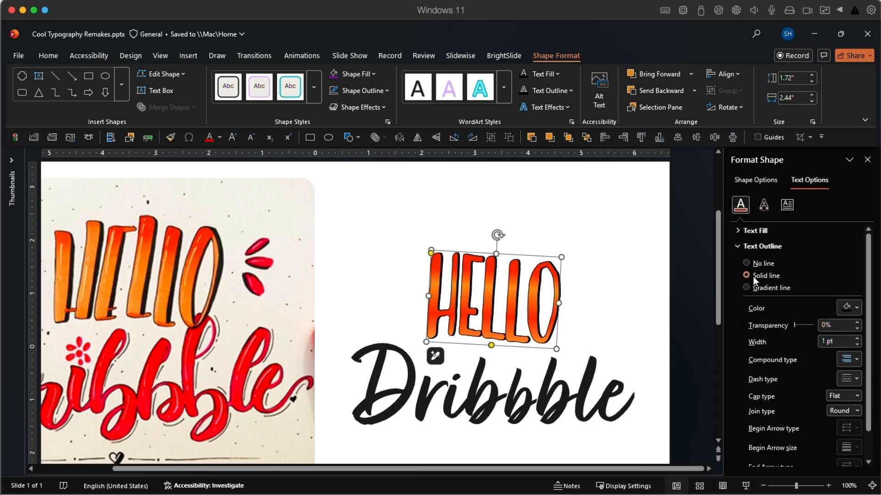
click(736, 227)
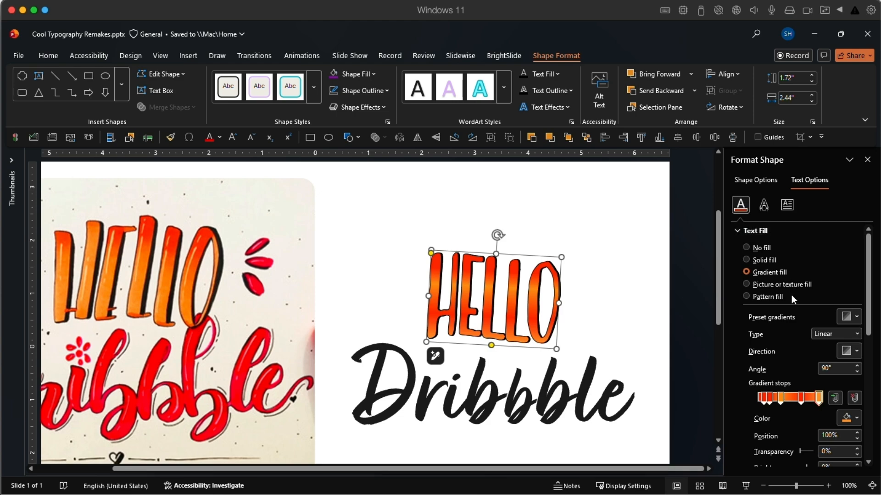
drag(802, 402, 798, 400)
drag(803, 399, 814, 399)
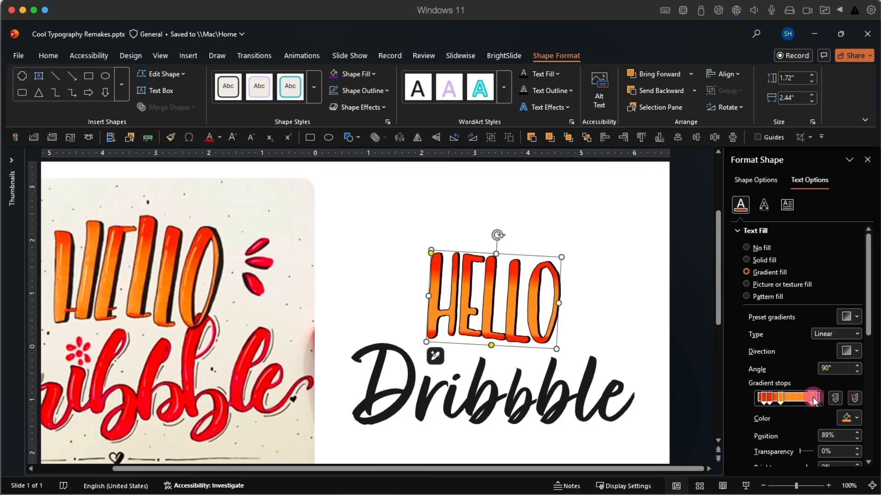
click(646, 312)
Change the text fill of Dribbble to solid red
scroll(631, 309, down, 2)
click(609, 289)
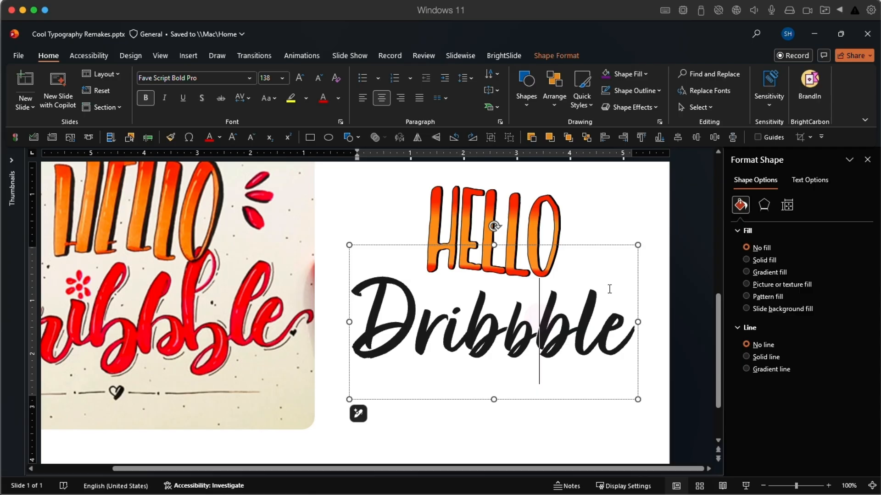
click(612, 245)
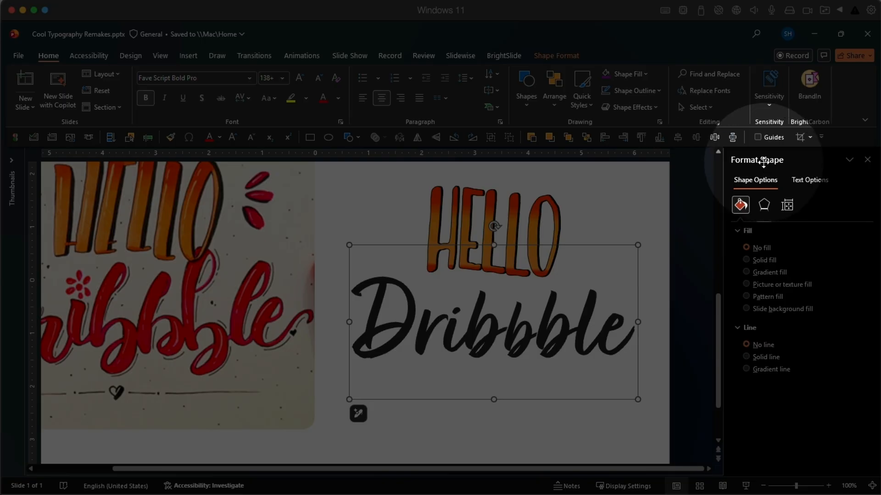
click(799, 179)
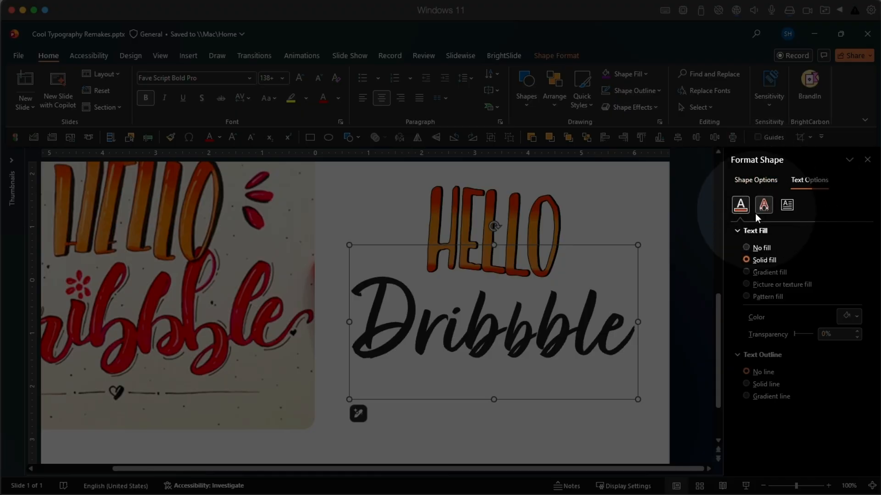
click(844, 316)
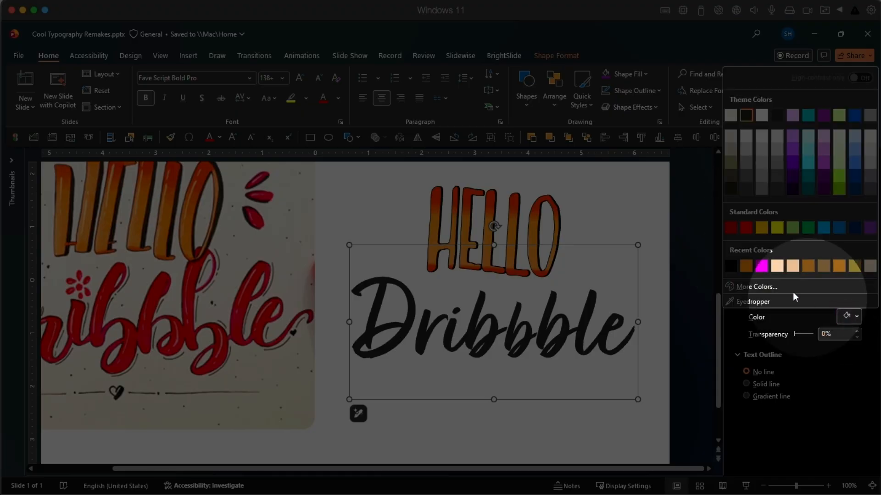
click(731, 227)
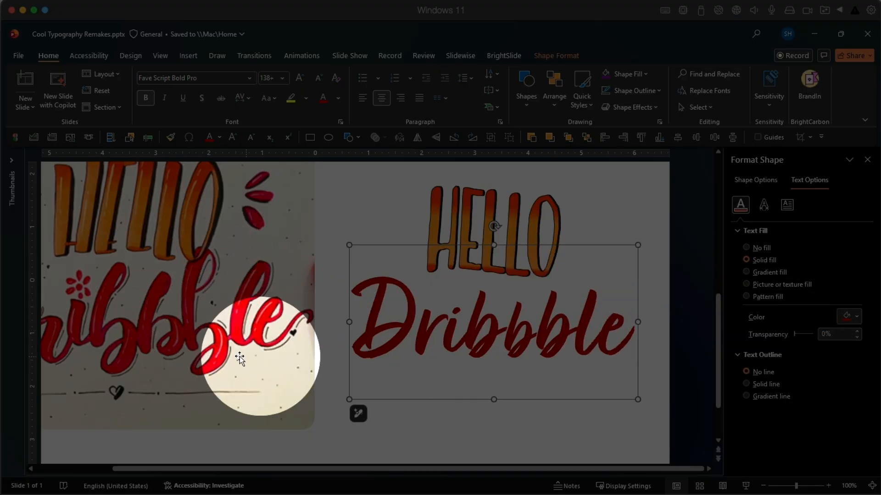
Add a solid black text outline to Dribbble
click(747, 385)
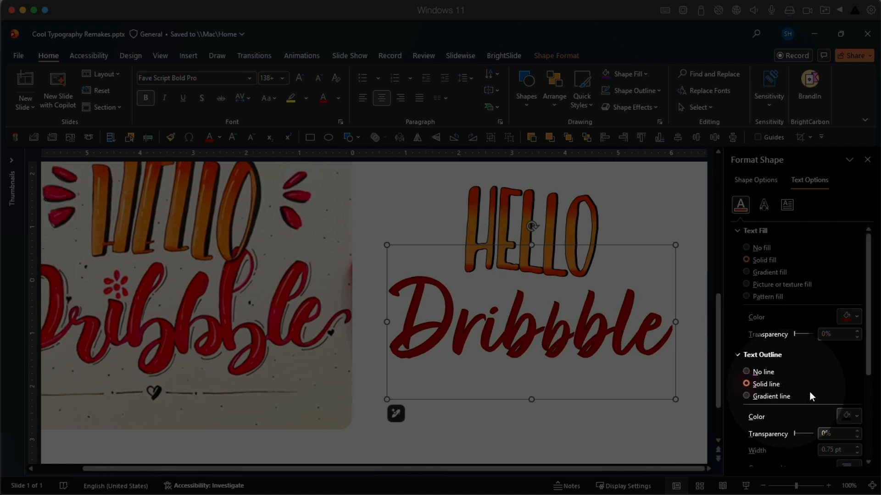
click(849, 315)
click(746, 233)
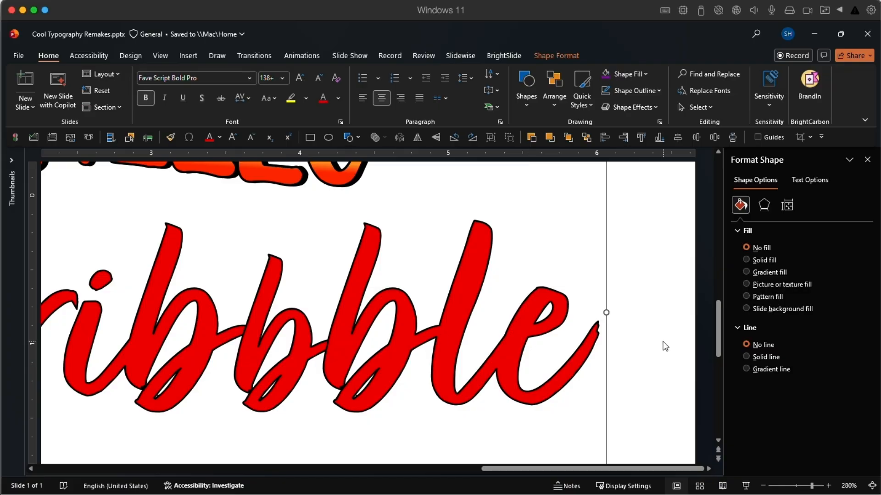
Add an outer text shadow preset to Dribbble that falls below and to the right of the letters
click(808, 180)
click(763, 205)
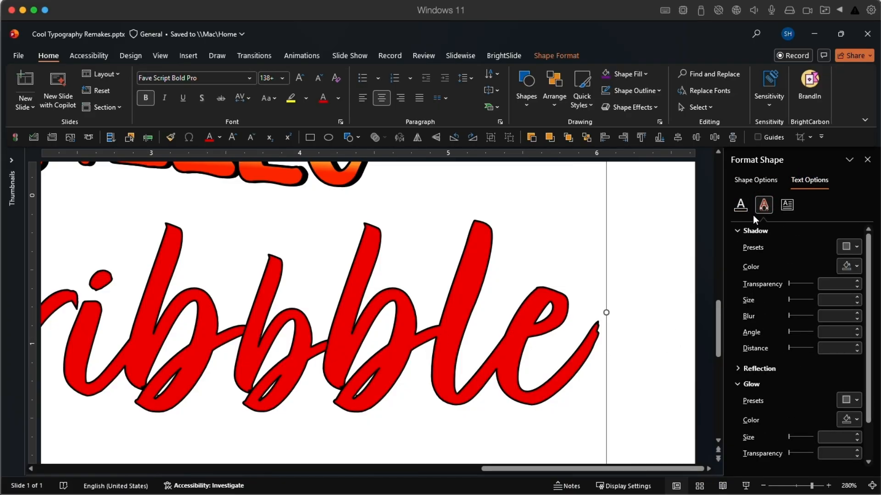
click(851, 249)
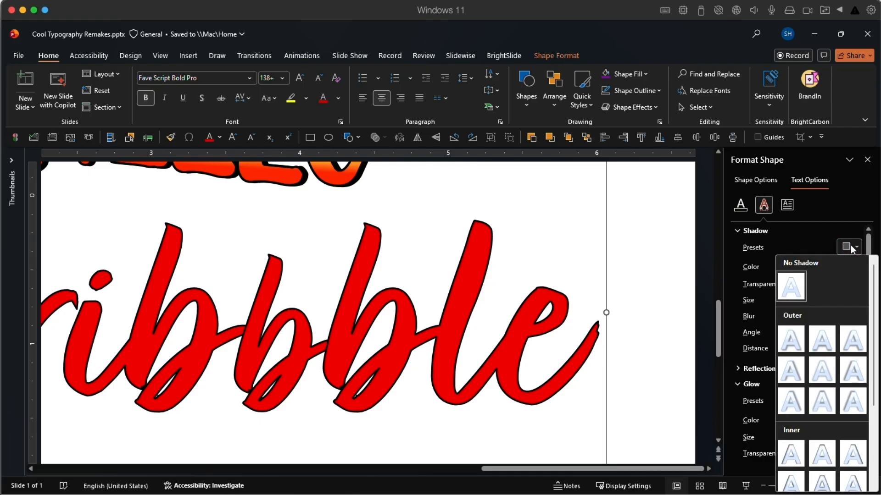
click(790, 339)
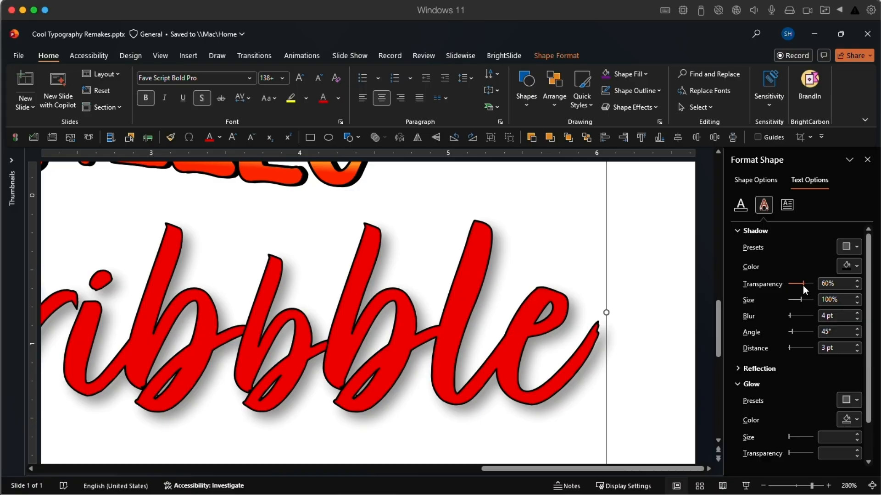
Make Dribbble's text shadow solid and hard-edged with 0% transparency, 0 pt blur and 2 pt distance
drag(802, 283, 786, 285)
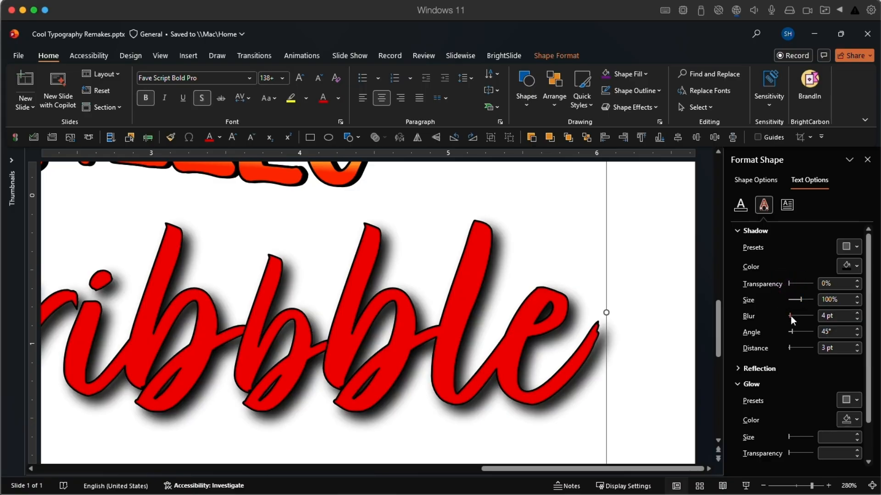
drag(788, 315, 782, 315)
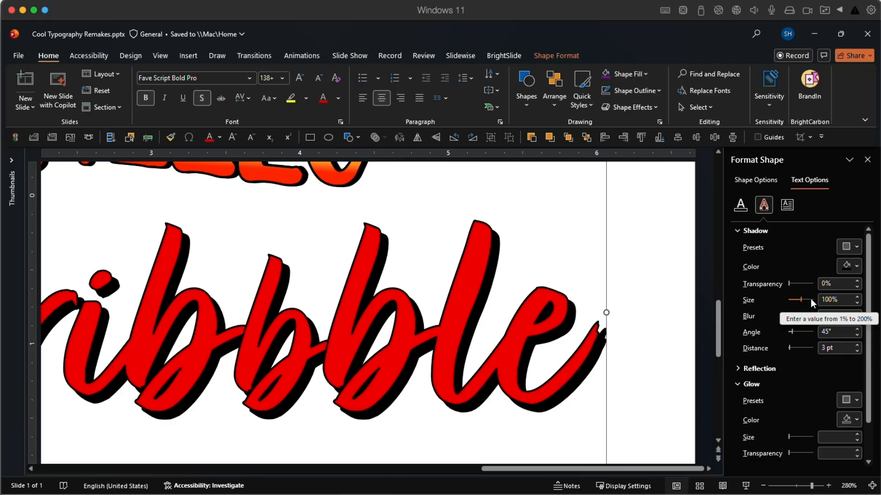
click(856, 351)
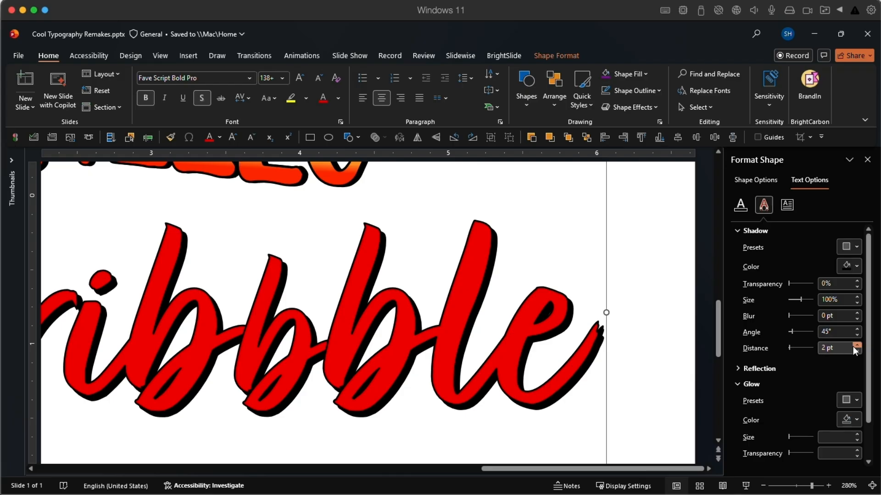
Add a glow to the Dribbble text and make it white with 0% transparency
scroll(772, 383, down, 2)
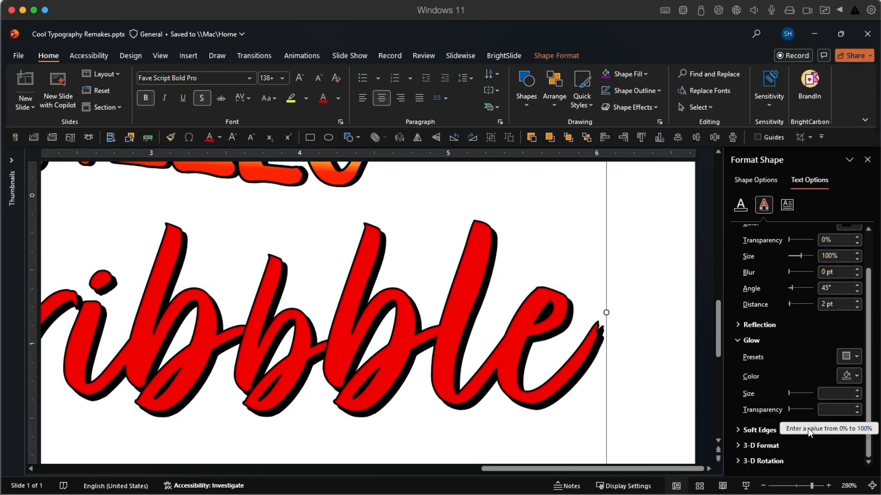
click(850, 356)
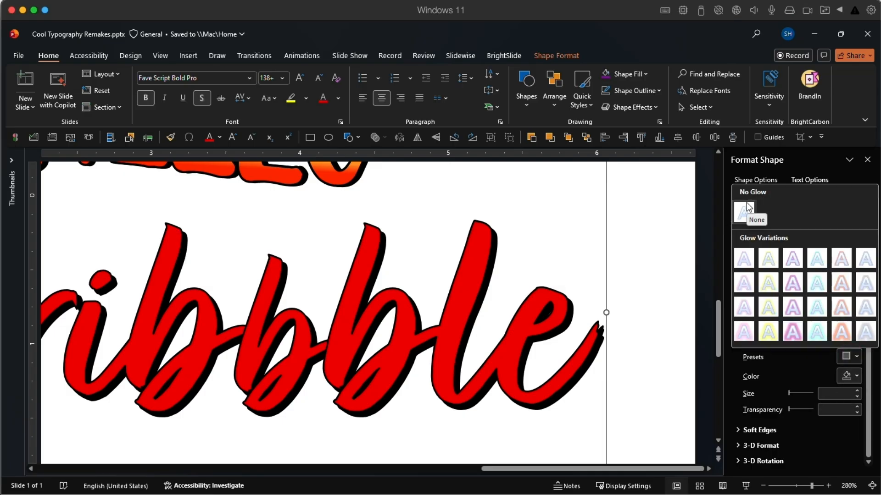
click(744, 283)
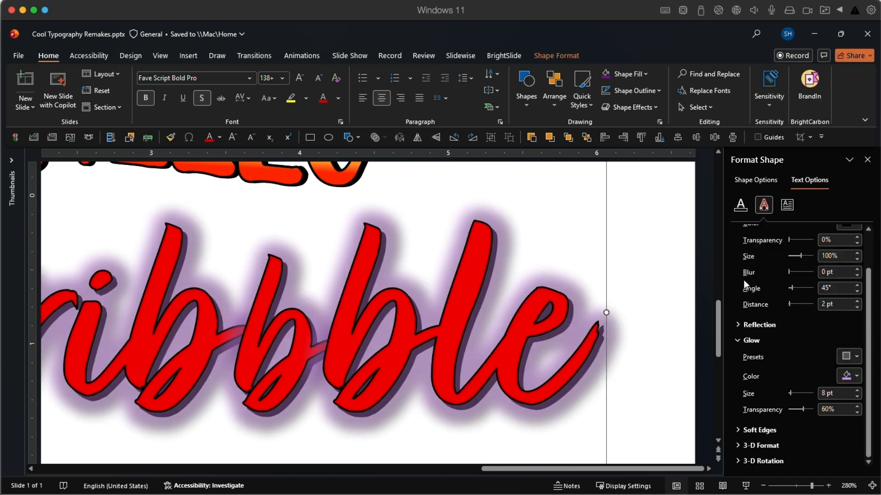
click(848, 376)
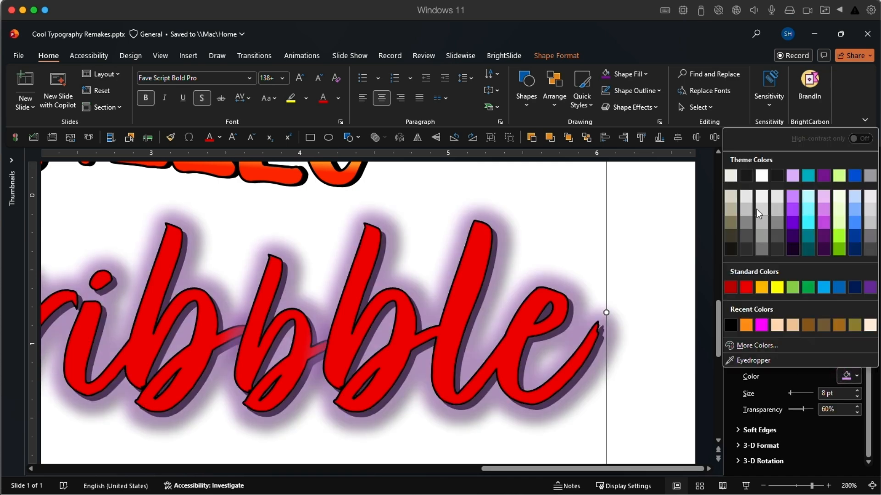
click(762, 179)
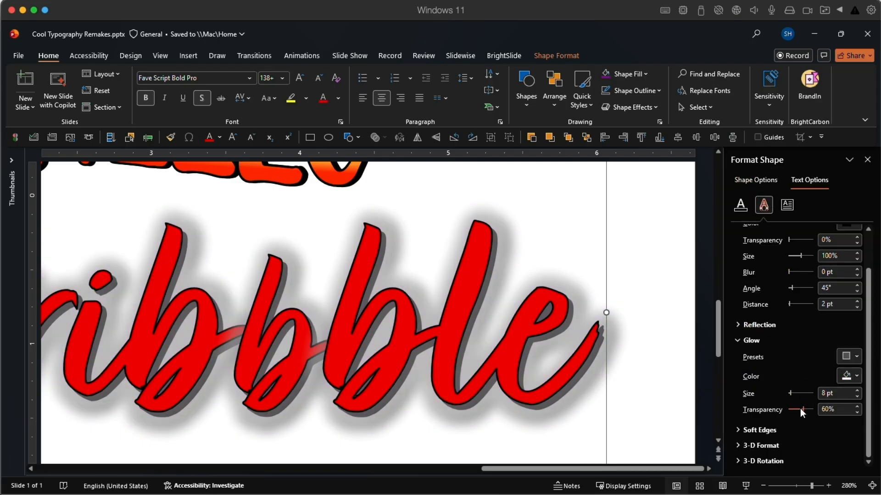
drag(802, 410, 781, 410)
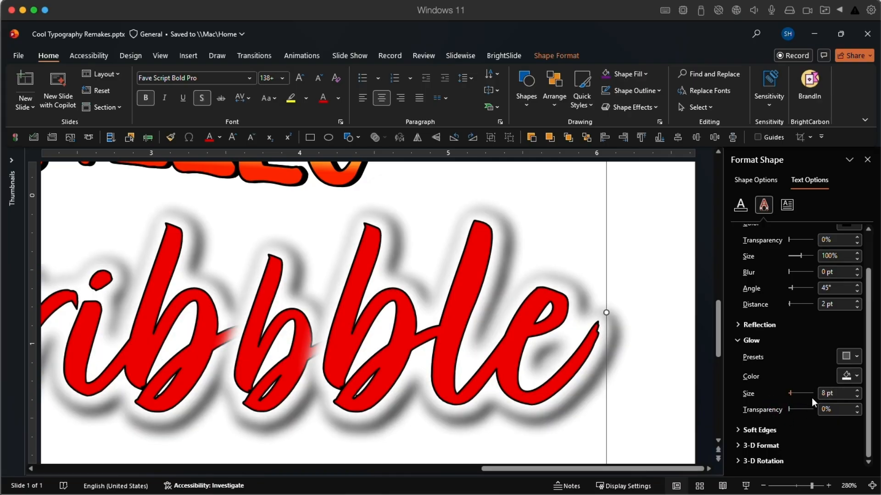
Reduce the size of Dribbble's white glow to 2 pt
click(856, 397)
click(857, 398)
click(857, 397)
click(857, 397)
click(856, 397)
click(856, 397)
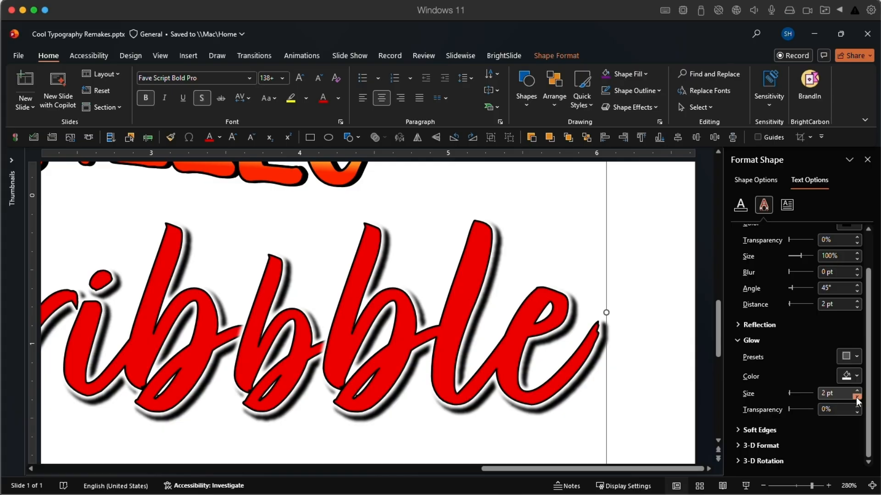
click(872, 486)
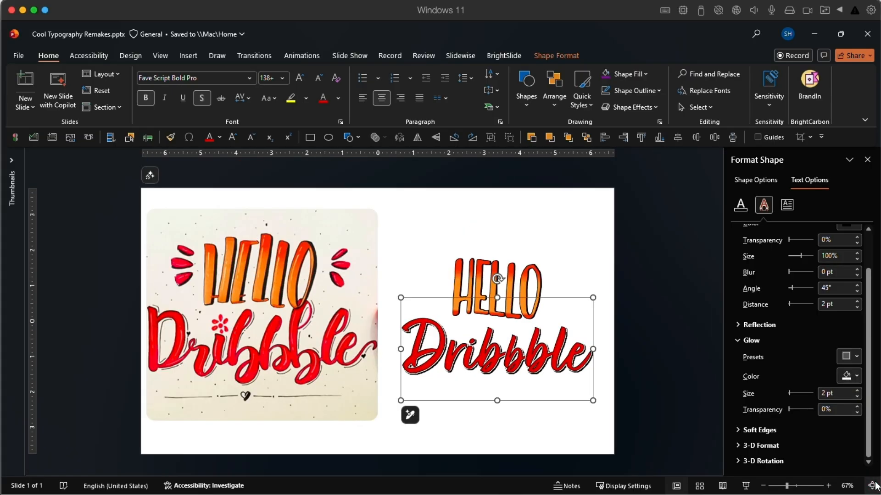
click(660, 415)
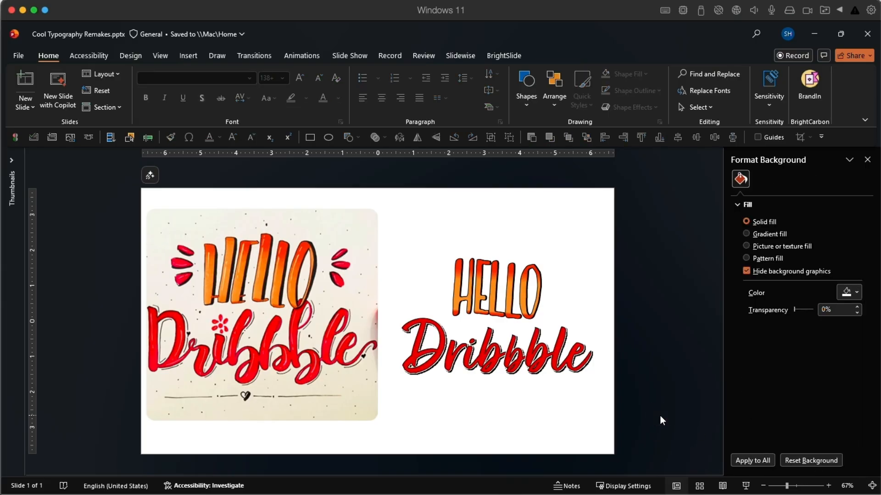
Readjust Dribbble's text effects so the shadow sits tighter around the letters
click(573, 373)
click(574, 402)
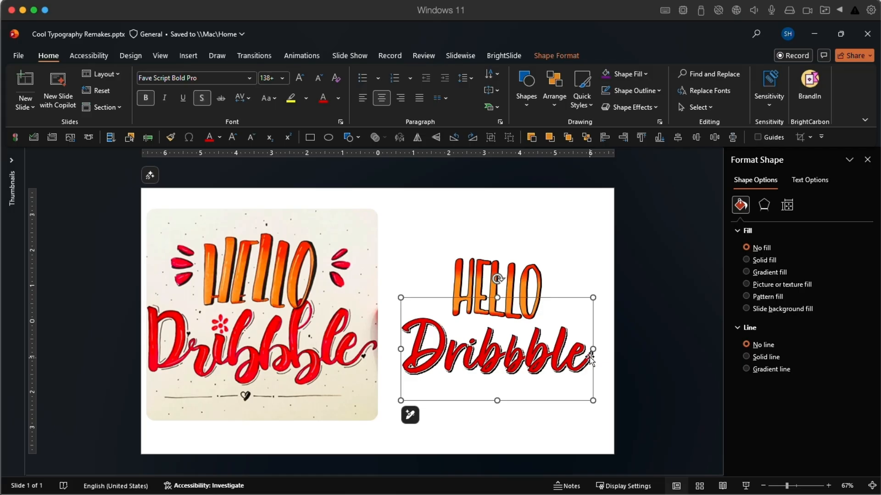
click(765, 204)
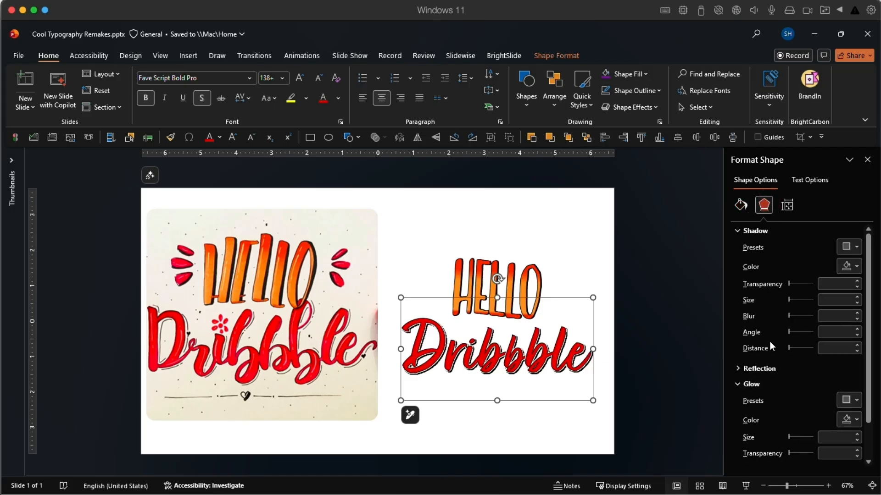
click(813, 182)
click(764, 204)
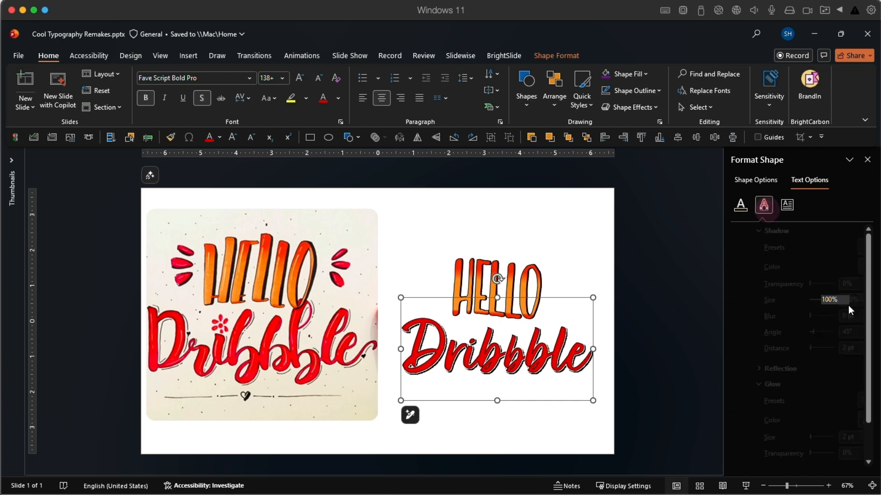
click(639, 398)
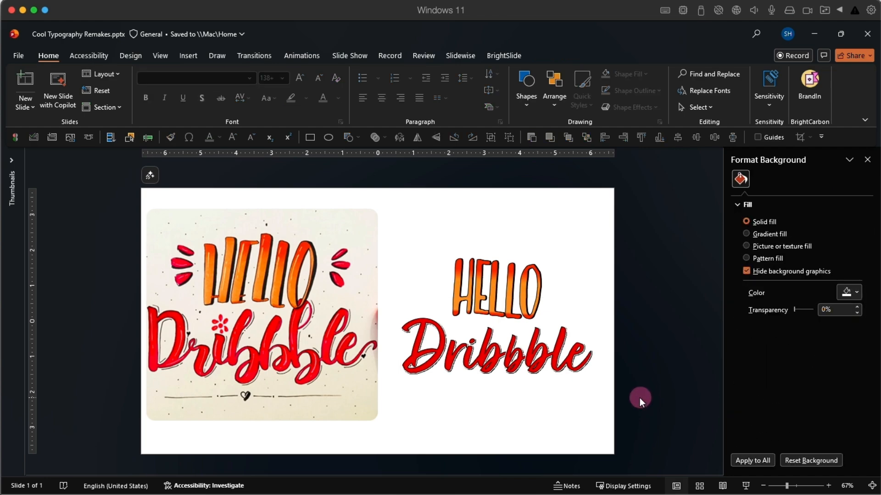
Apply the first double wave warp transform to the Dribbble text
click(550, 370)
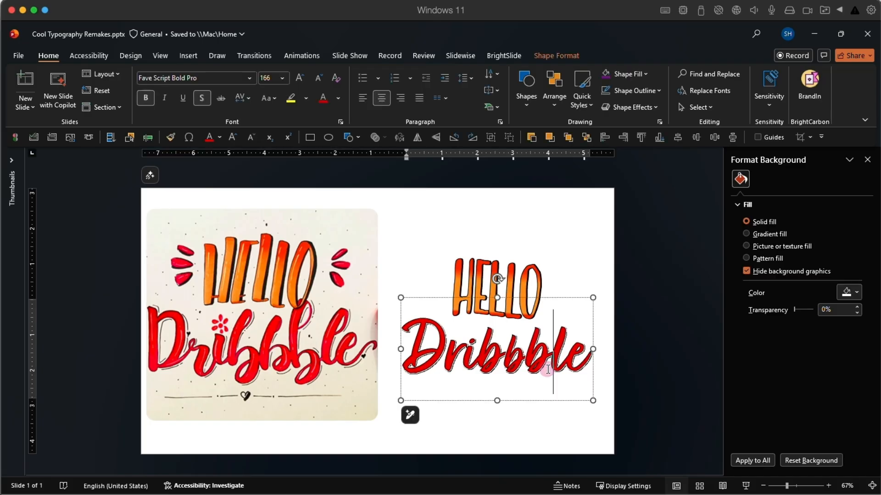
click(545, 400)
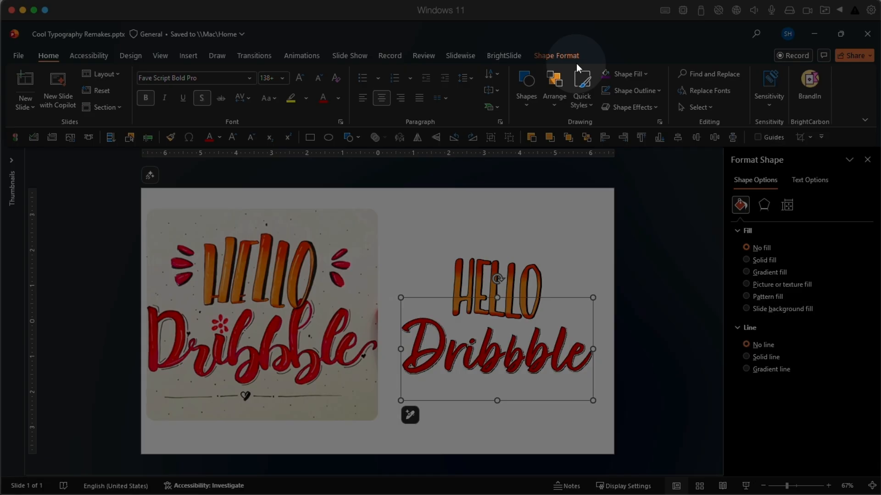
click(573, 57)
click(552, 107)
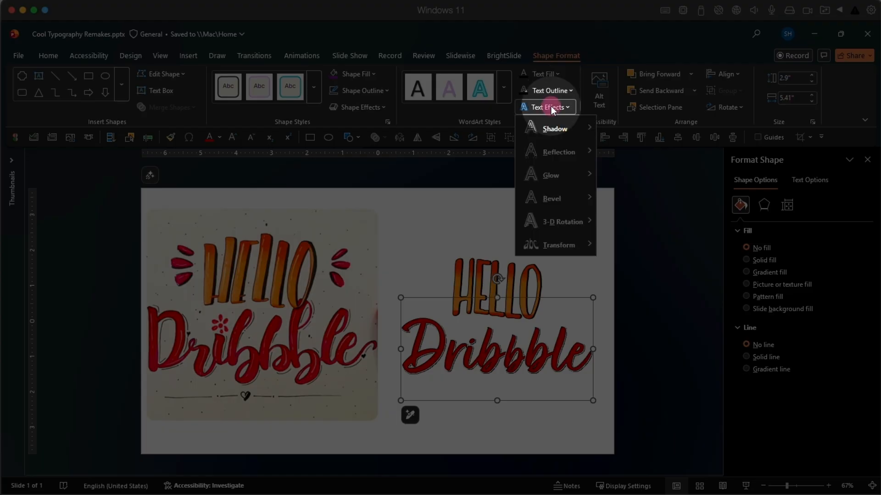
mouse_move(557, 244)
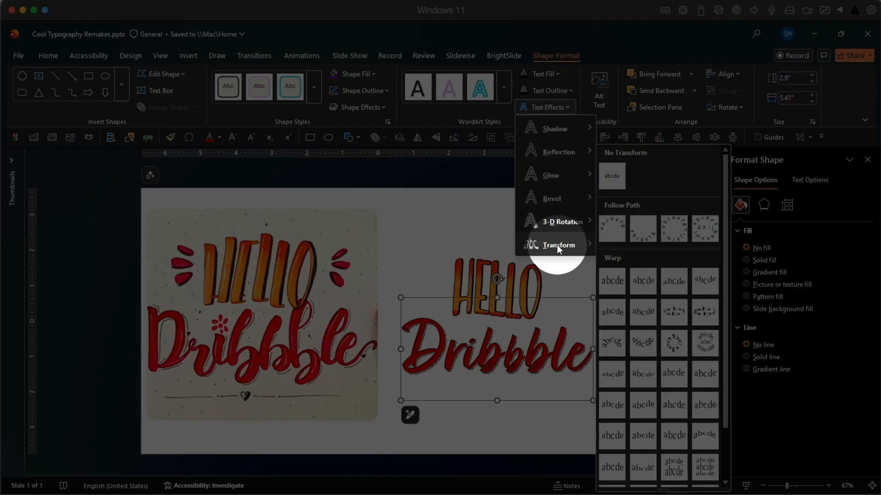
click(676, 410)
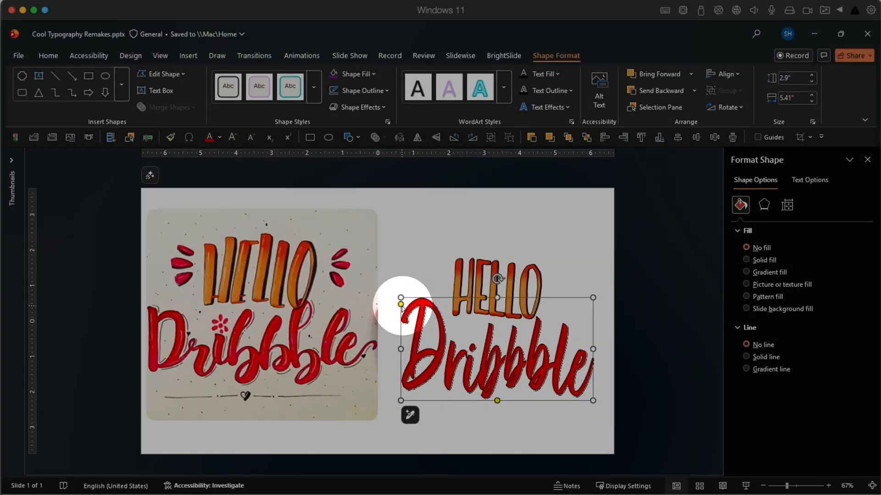
Fine-tune the wave height and horizontal slant of Dribbble's transform with small adjustments
drag(401, 304, 401, 304)
drag(498, 401, 500, 401)
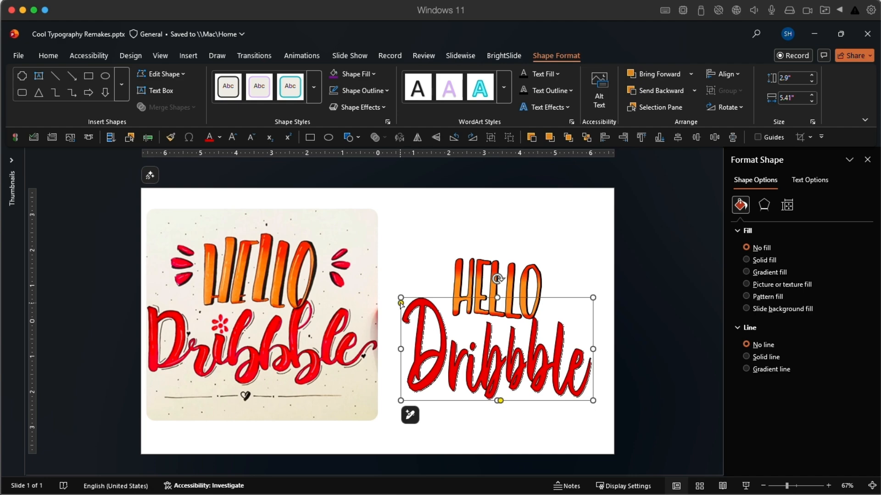
drag(400, 304, 402, 304)
click(546, 428)
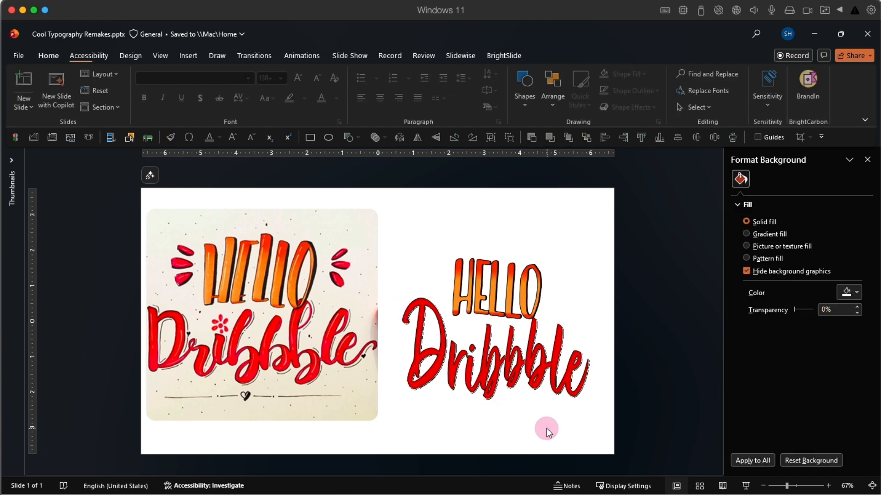